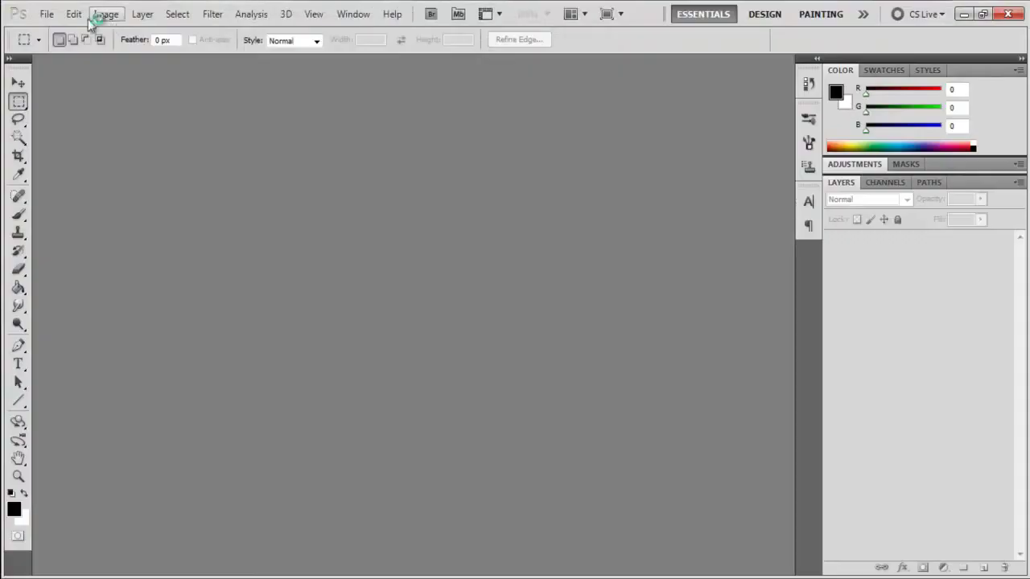
# Step: Create a new blank document named 'New Desktop for this site'
pyautogui.click(47, 14)
pyautogui.click(72, 29)
pyautogui.write('New Desktop for this site')
pyautogui.press('Return')
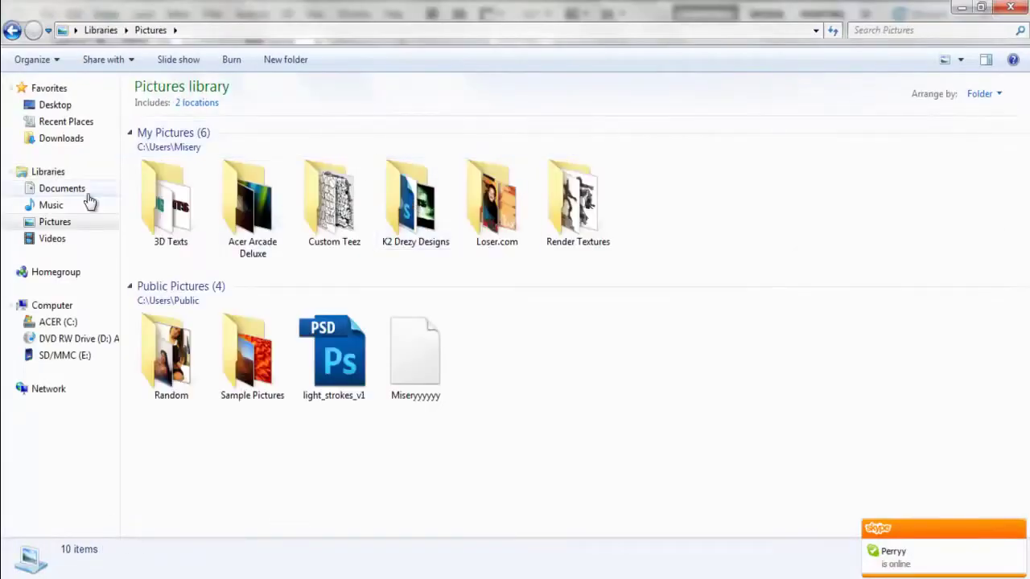
# Step: Drag the iSpace image from the Desktop Wallpapers folder into the new document
pyautogui.click(62, 188)
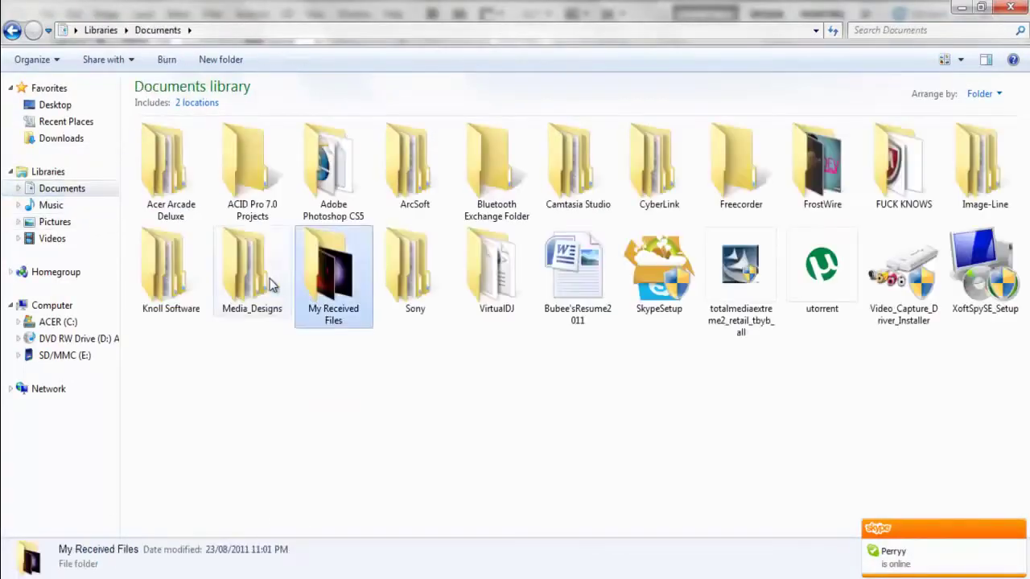
pyautogui.doubleClick(656, 165)
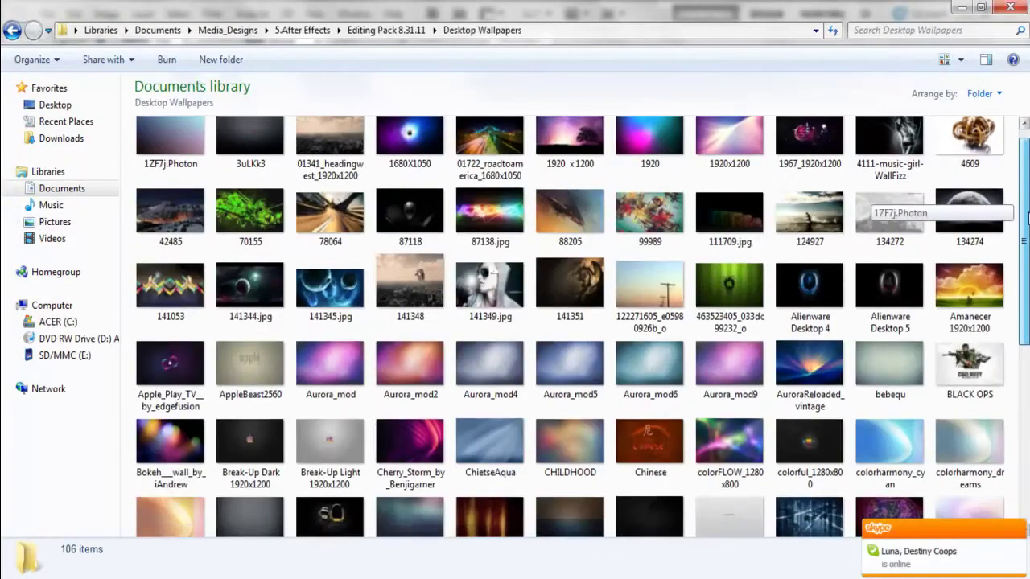
pyautogui.scroll(-3, 885, 201)
pyautogui.scroll(-5, 885, 205)
pyautogui.scroll(-2, 885, 205)
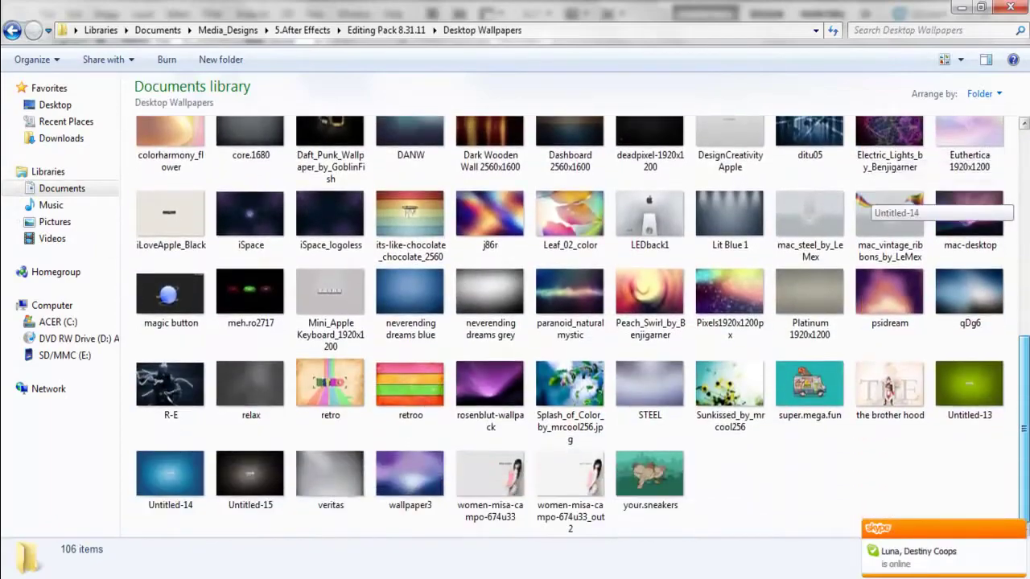
pyautogui.scroll(3, 885, 205)
pyautogui.click(276, 315)
pyautogui.moveTo(276, 316); pyautogui.dragTo(215, 568)
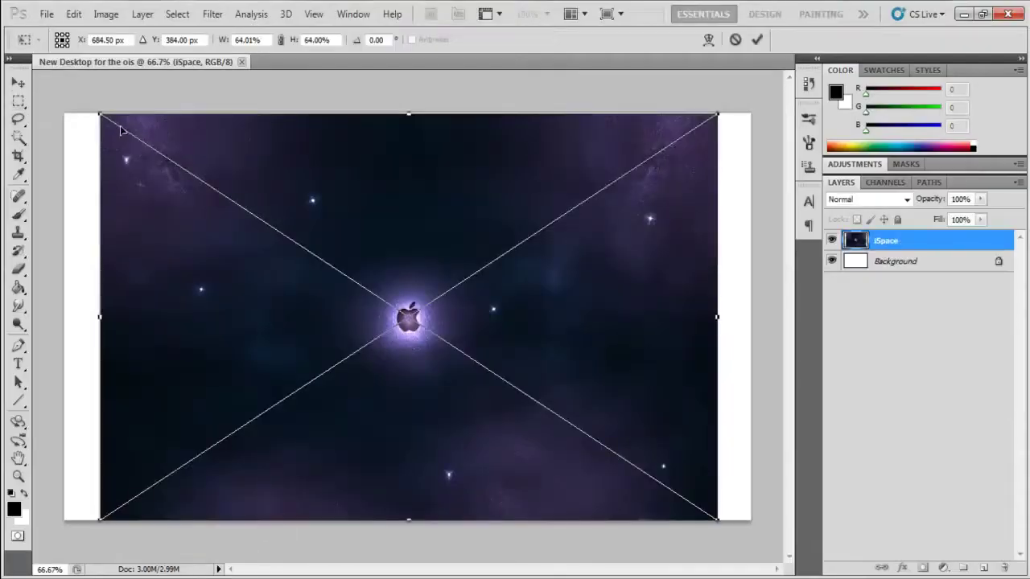
# Step: Stretch the iSpace image to fill the whole canvas and commit it
pyautogui.moveTo(103, 115); pyautogui.dragTo(64, 110)
pyautogui.moveTo(719, 110); pyautogui.dragTo(754, 108)
pyautogui.press('Return')
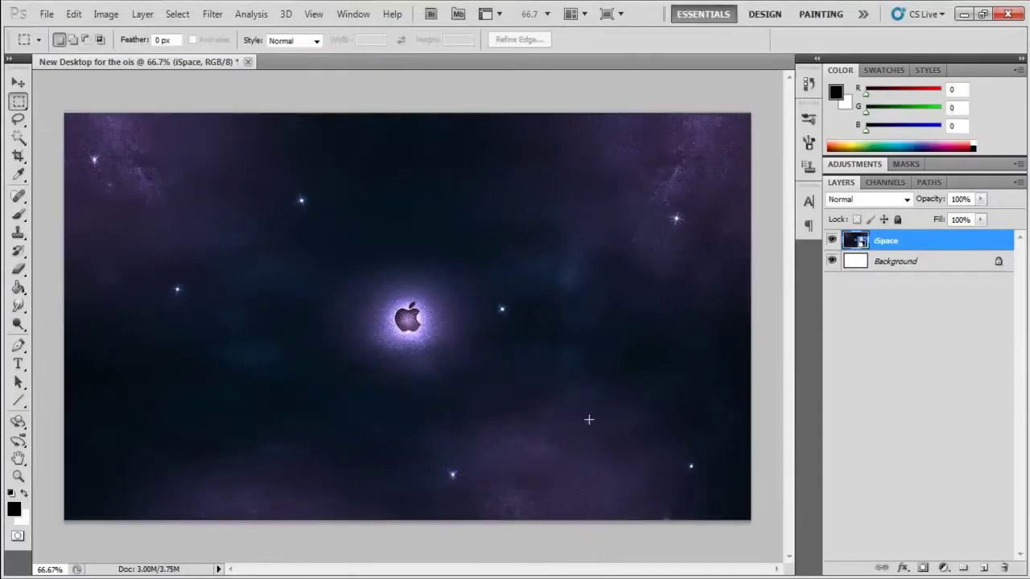
# Step: Add the Aurora_mod6 image, stretch it to fill the canvas, and blend it in Overlay mode
pyautogui.hotkey('alt', 'Tab')
pyautogui.scroll(5, 579, 322)
pyautogui.moveTo(617, 219); pyautogui.dragTo(188, 191)
pyautogui.moveTo(72, 115); pyautogui.dragTo(65, 111)
pyautogui.moveTo(717, 520); pyautogui.dragTo(750, 520)
pyautogui.click(869, 199)
pyautogui.click(862, 205)
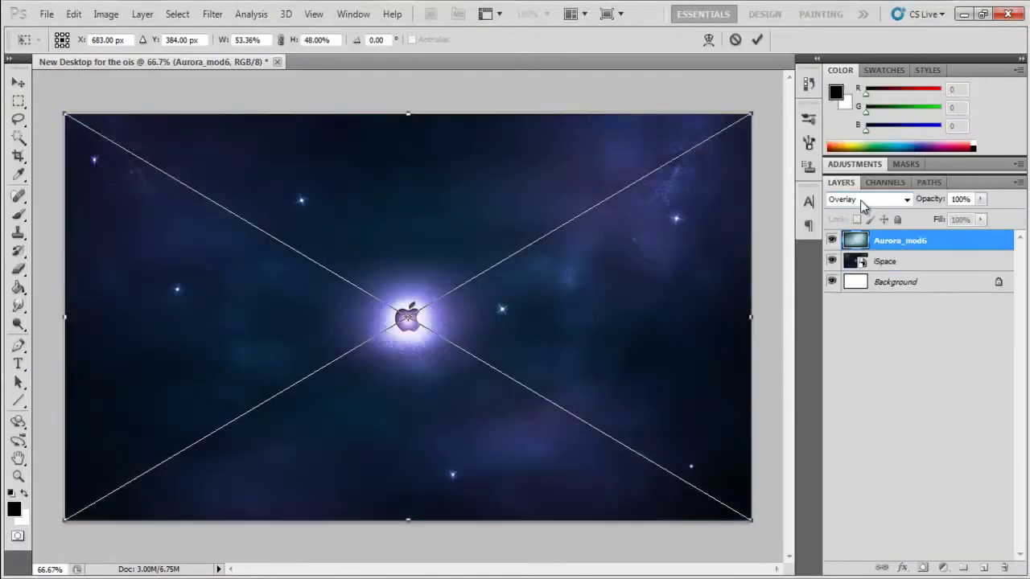
pyautogui.press('Return')
pyautogui.hotkey('alt', 'Tab')
pyautogui.click(52, 238)
# Step: Open the Capital Crash template in Cinema 4D and change its title text to GFX
pyautogui.doubleClick(598, 138)
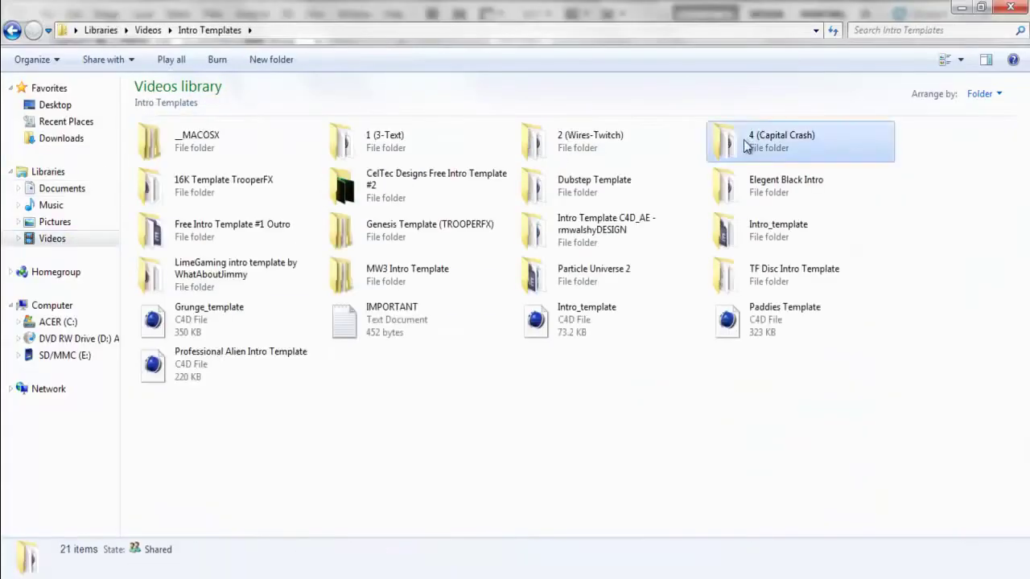
pyautogui.doubleClick(745, 144)
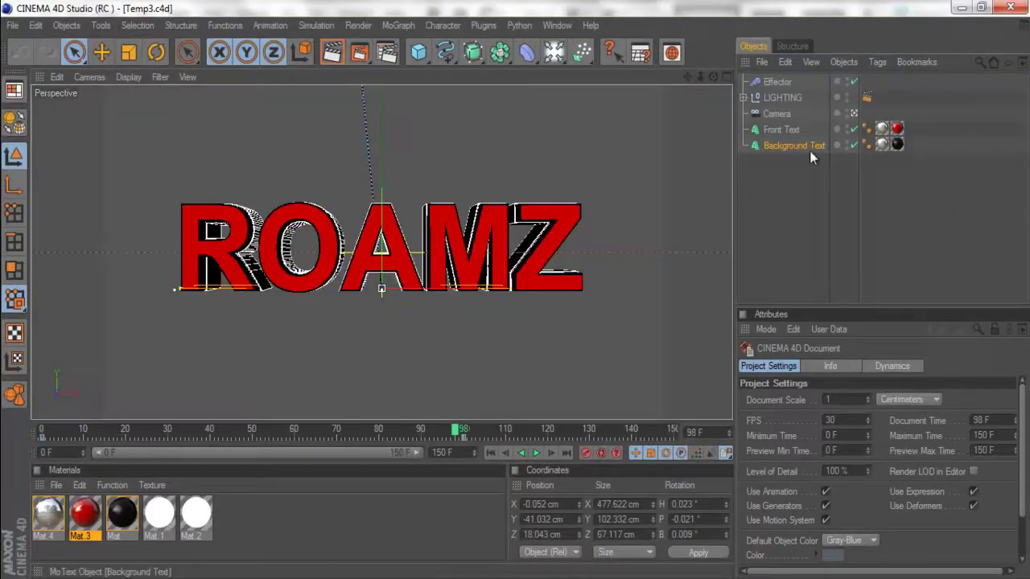
pyautogui.click(809, 146)
pyautogui.click(810, 441)
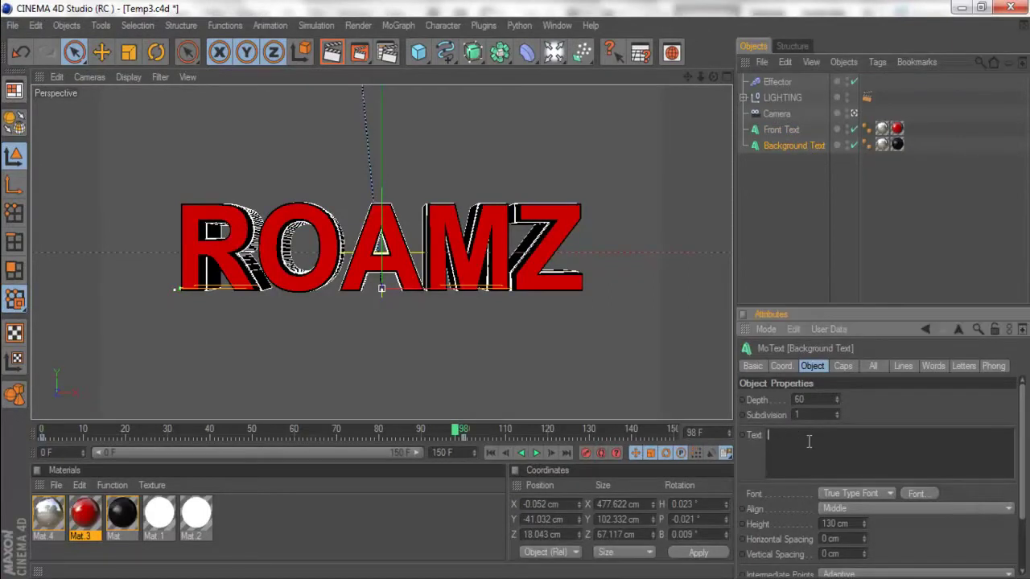
pyautogui.write('GFX')
pyautogui.hotkey('ctrl', 'z')
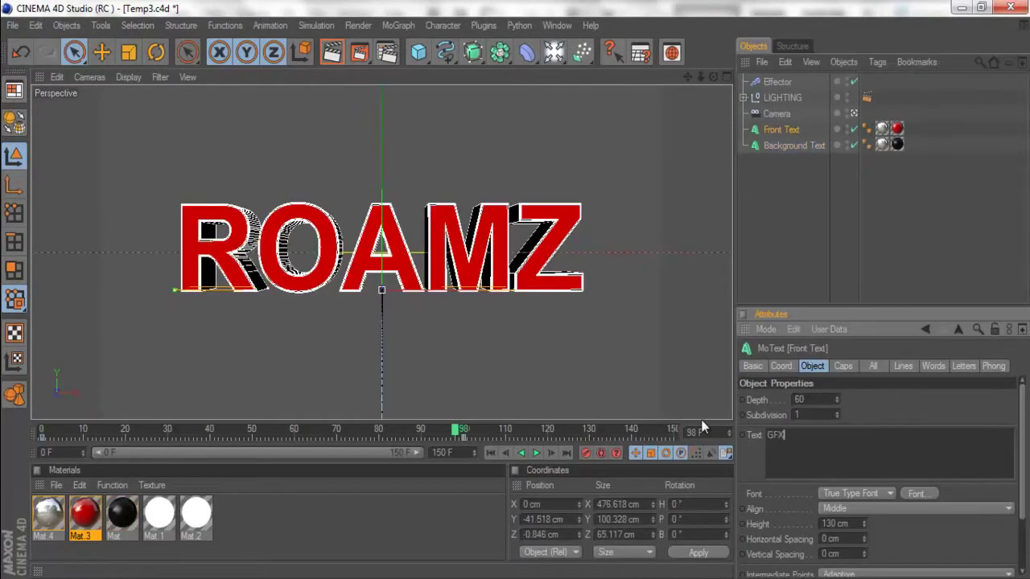
# Step: Render the GFX title out as a 1280x720 PNG image
pyautogui.click(334, 53)
pyautogui.click(386, 52)
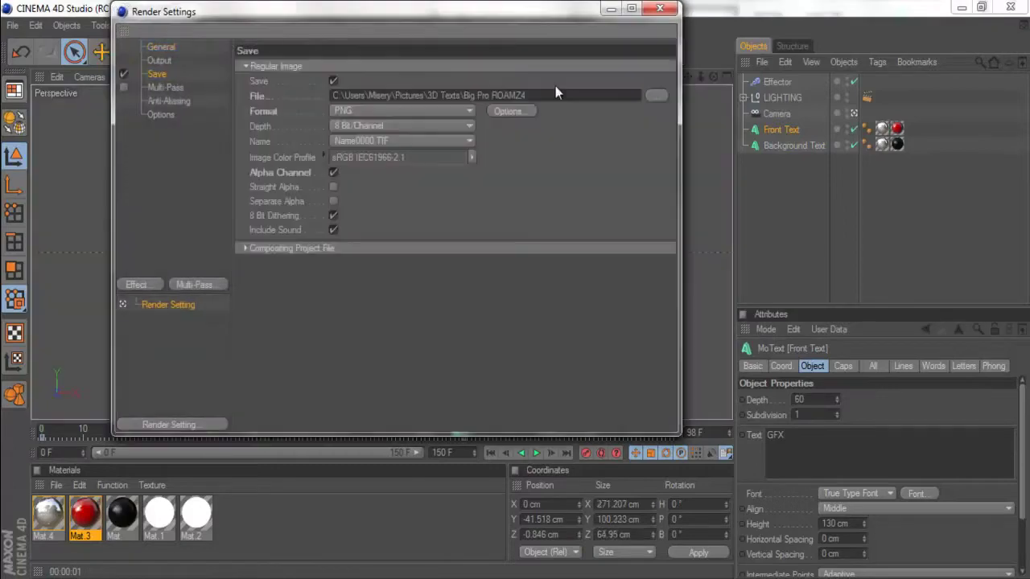
pyautogui.click(660, 8)
pyautogui.click(360, 54)
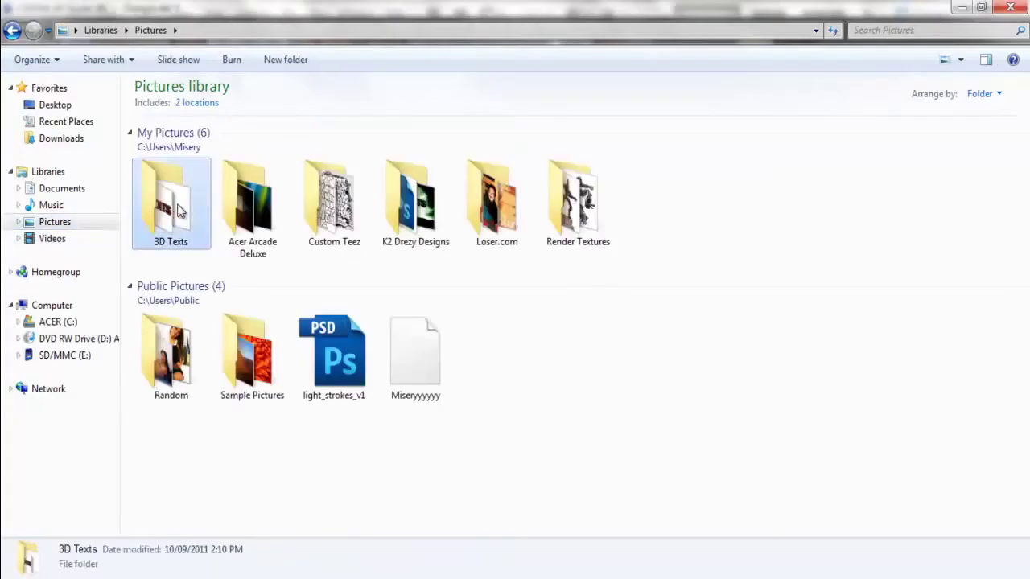
# Step: Bring the Big ProGFX0098 render from the 3D Texts folder into the wallpaper
pyautogui.doubleClick(170, 206)
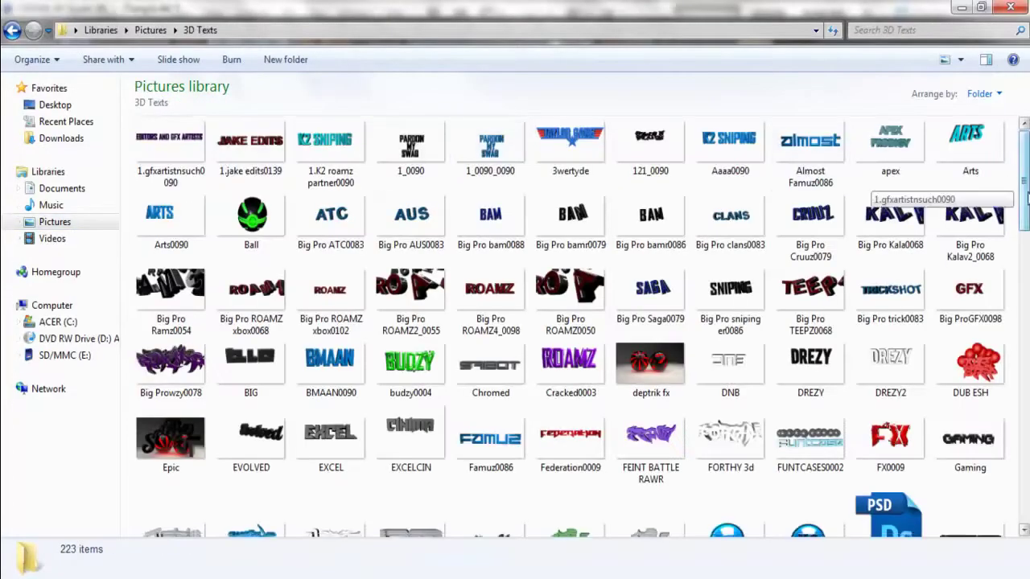
pyautogui.scroll(-2, 563, 322)
pyautogui.click(969, 246)
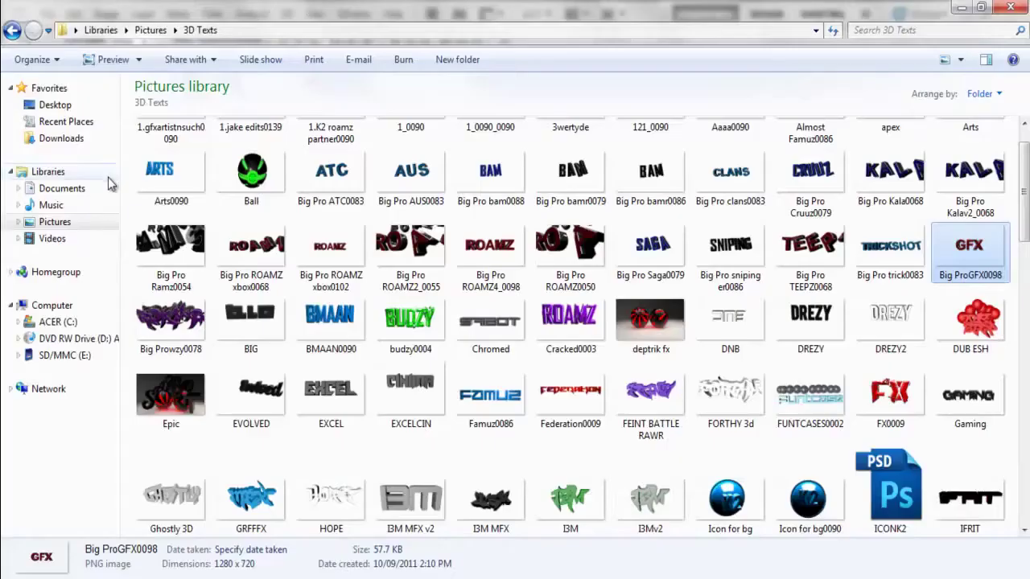
# Step: Add the 01341_headingwest city photo and stretch it to fill the canvas
pyautogui.click(11, 30)
pyautogui.click(11, 31)
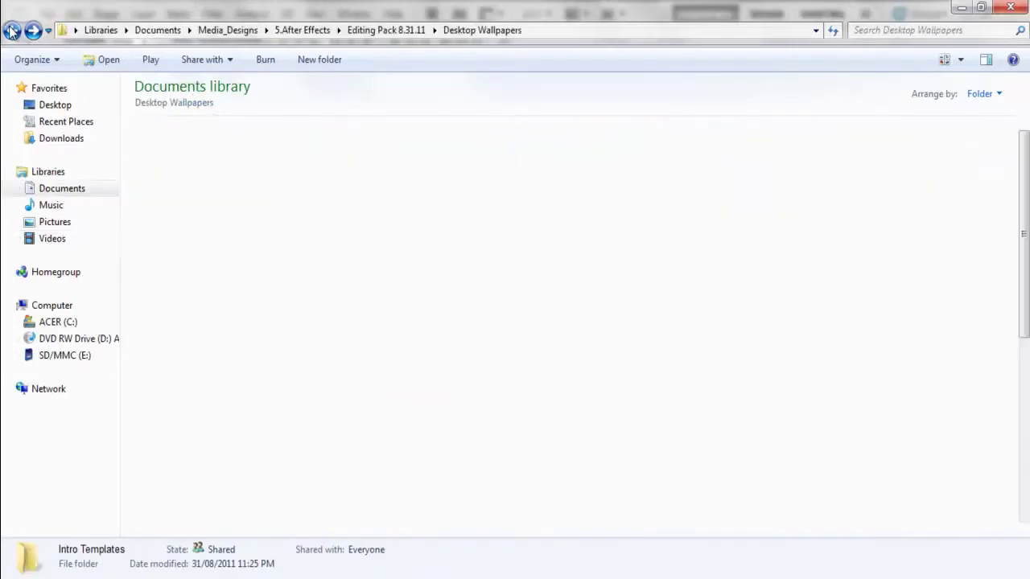
pyautogui.click(329, 146)
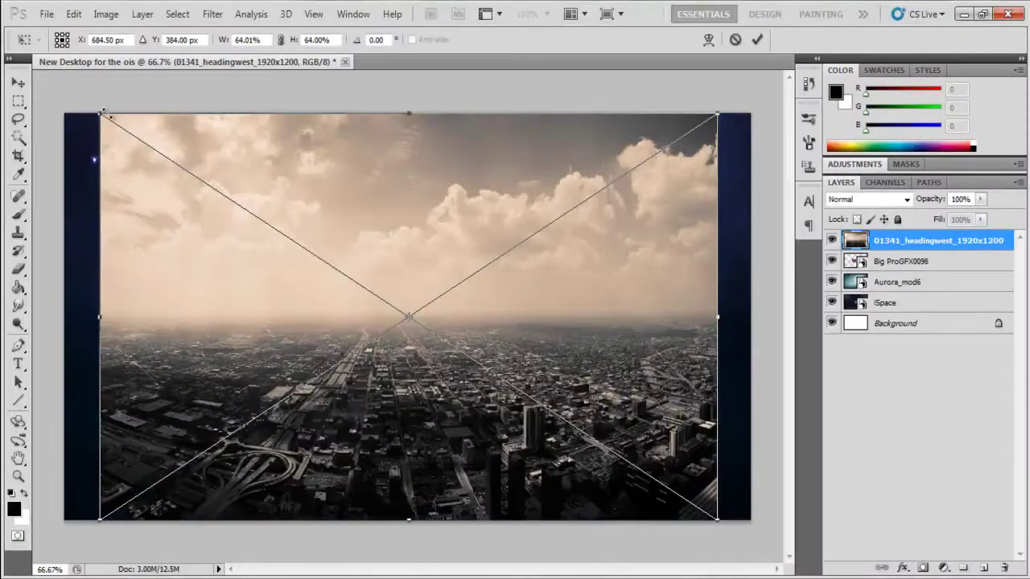
pyautogui.moveTo(101, 112); pyautogui.dragTo(64, 112)
pyautogui.moveTo(717, 519); pyautogui.dragTo(750, 521)
# Step: Commit the city photo, move it below Aurora_mod6, and delete the iSpace layer
pyautogui.press('Return')
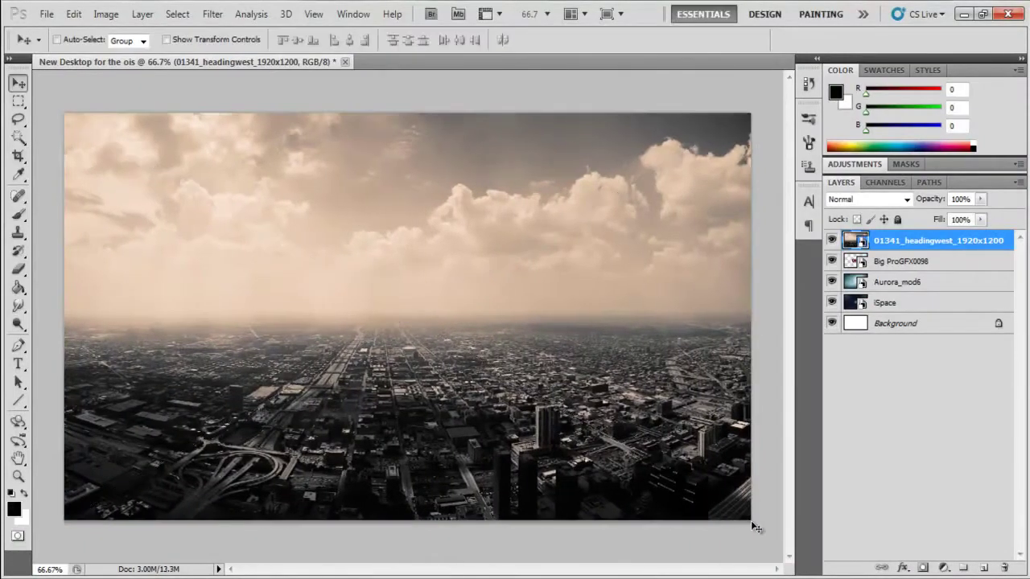
pyautogui.moveTo(933, 299); pyautogui.dragTo(933, 311)
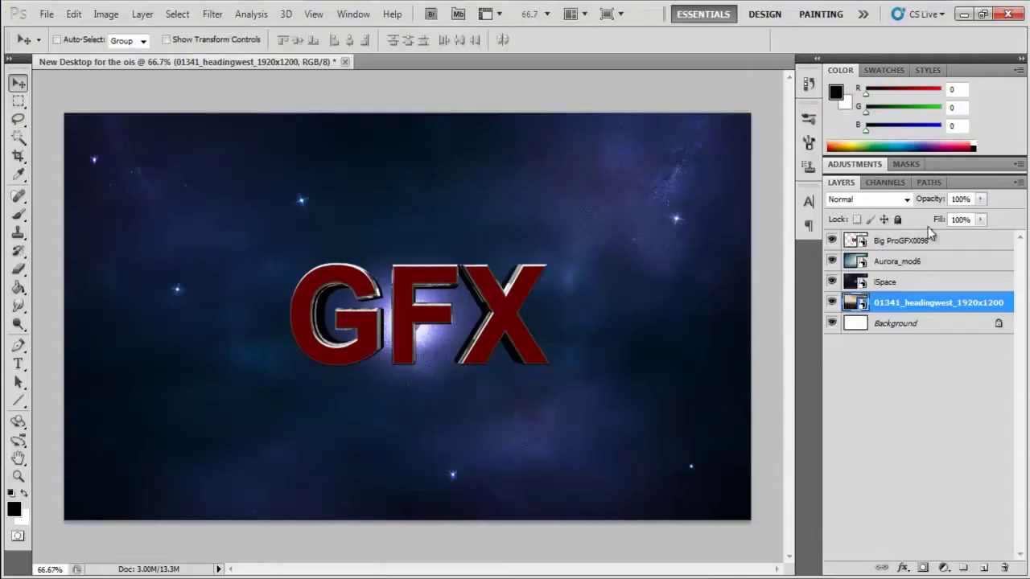
pyautogui.click(885, 282)
pyautogui.press('Delete')
pyautogui.click(861, 262)
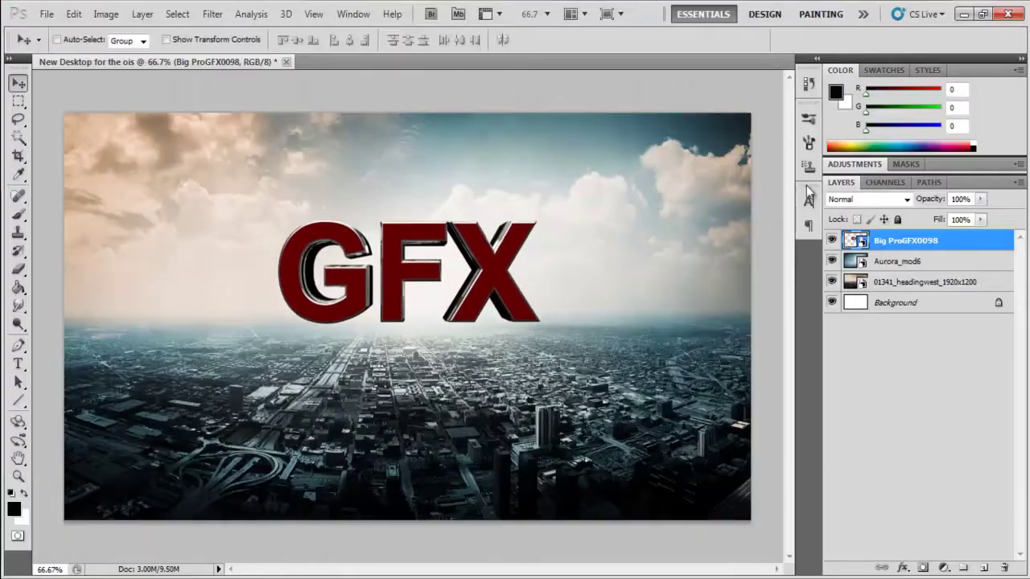
# Step: Duplicate the city photo layer, Gaussian-blur the copy, and enlarge the brush to 960
pyautogui.click(917, 280)
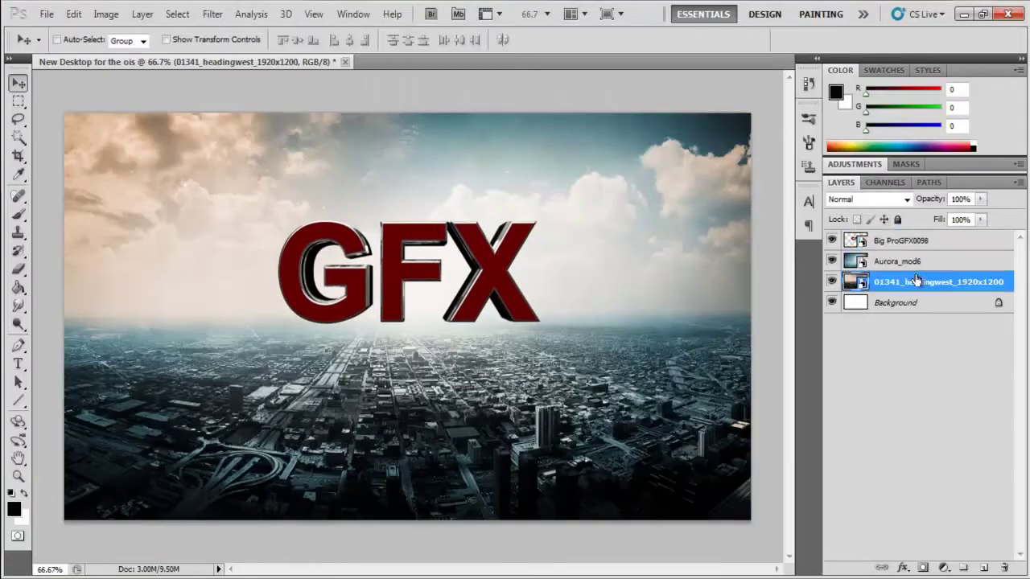
pyautogui.rightClick(917, 280)
pyautogui.click(812, 201)
pyautogui.click(671, 169)
pyautogui.click(213, 13)
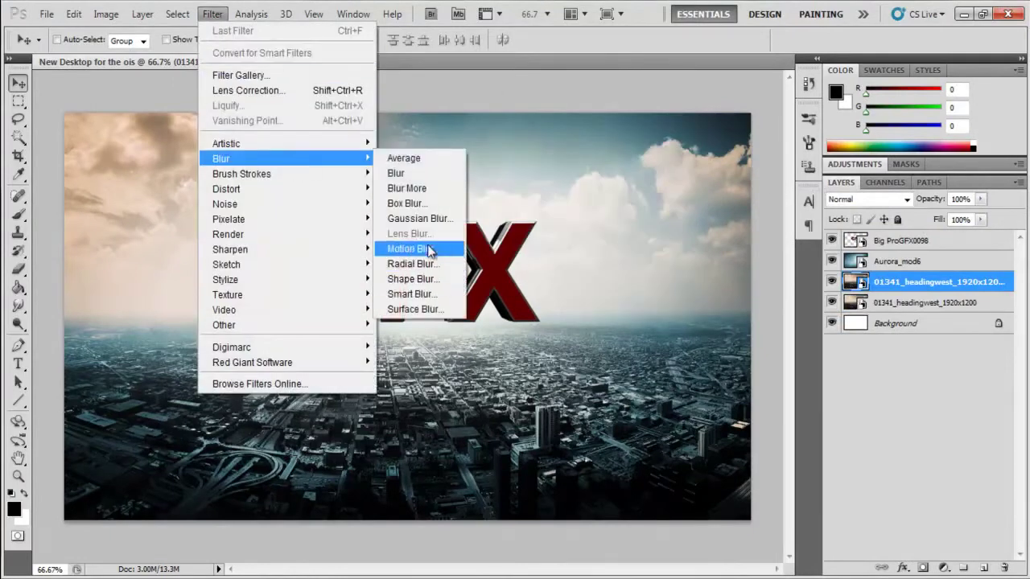
pyautogui.click(420, 218)
pyautogui.click(782, 154)
pyautogui.press('b')
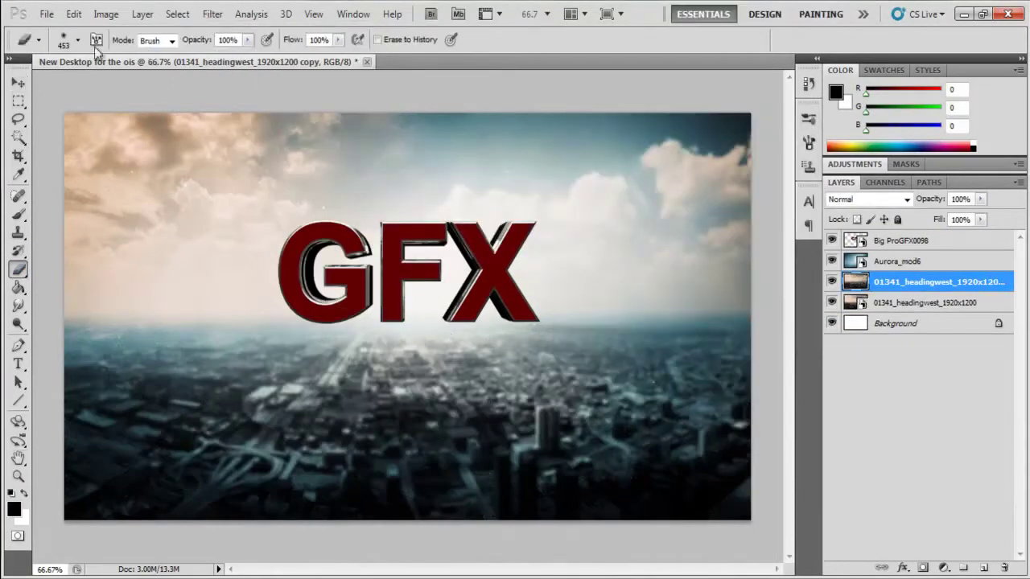
pyautogui.click(77, 39)
pyautogui.moveTo(97, 81); pyautogui.dragTo(169, 80)
# Step: Duplicate the Big ProGFX0098 text layer and apply Blur to the copy
pyautogui.click(901, 239)
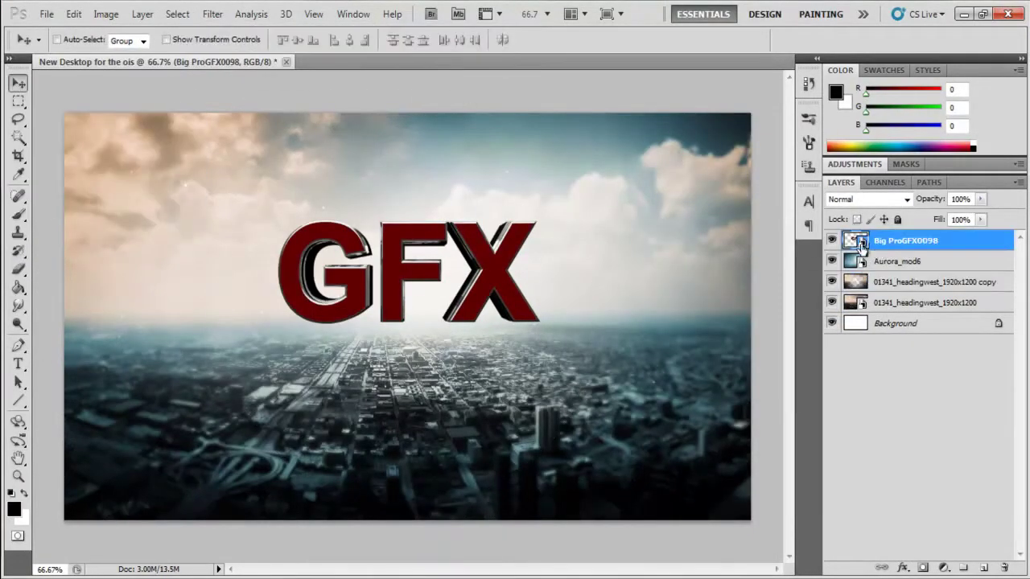
pyautogui.rightClick(893, 240)
pyautogui.click(738, 174)
pyautogui.click(650, 177)
pyautogui.click(212, 14)
pyautogui.click(431, 172)
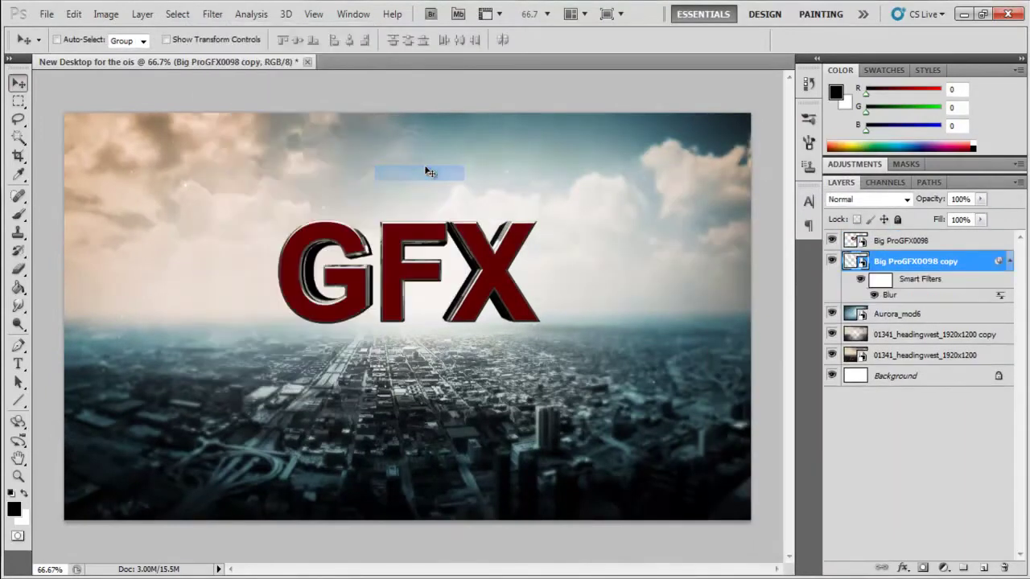
# Step: Scale the blurred GFX text copy up slightly and add a Gaussian Blur
pyautogui.hotkey('ctrl', 't')
pyautogui.moveTo(732, 472); pyautogui.dragTo(744, 478)
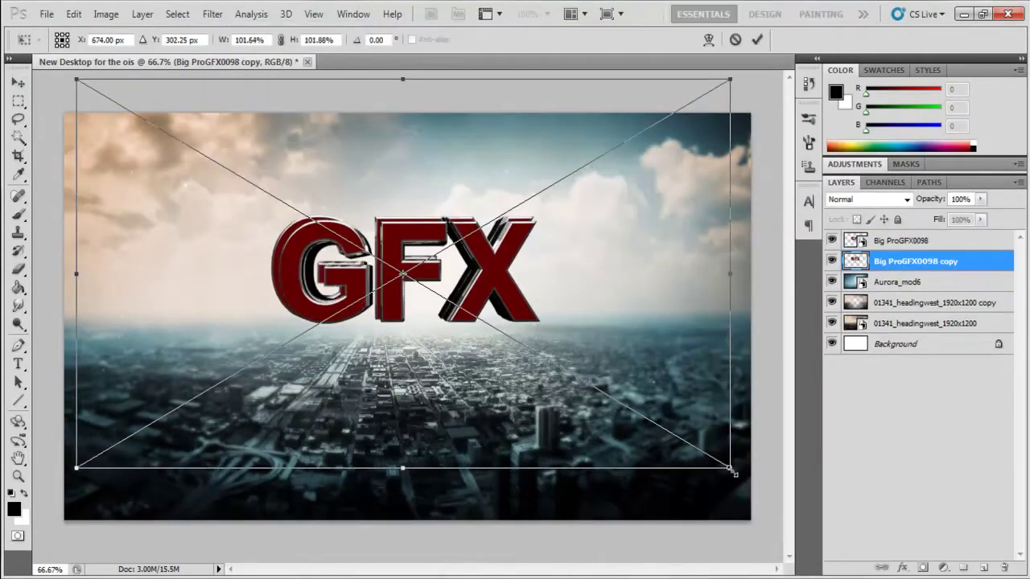
pyautogui.press('Return')
pyautogui.click(213, 14)
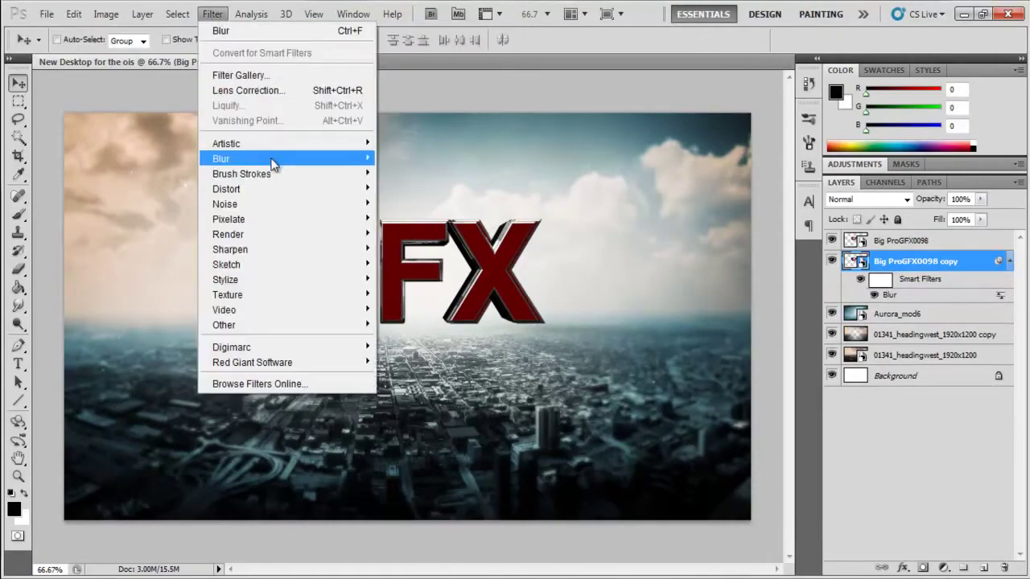
pyautogui.click(414, 225)
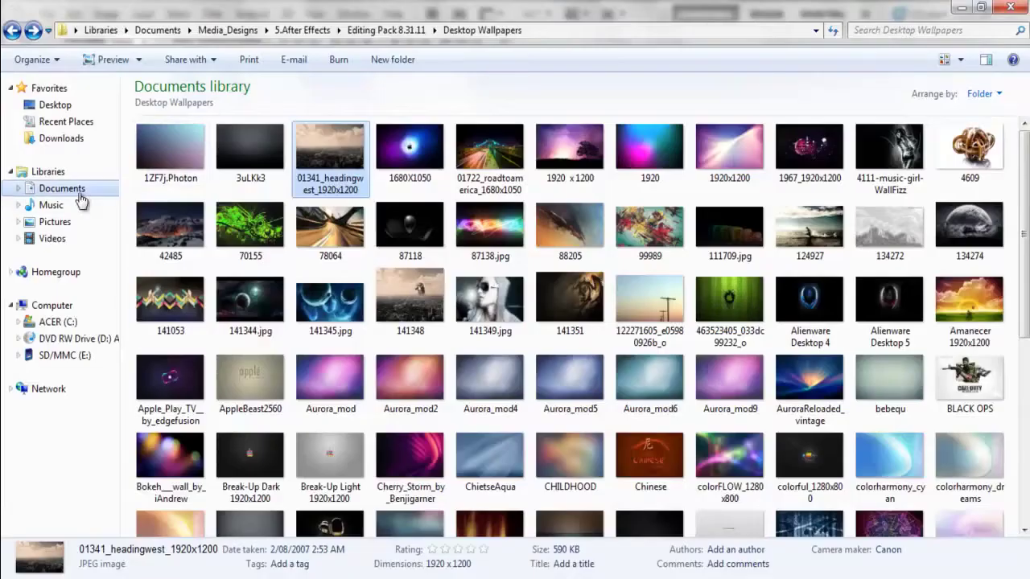
# Step: Place the Green flare image from the Awesomeness flare folder into the wallpaper
pyautogui.click(227, 29)
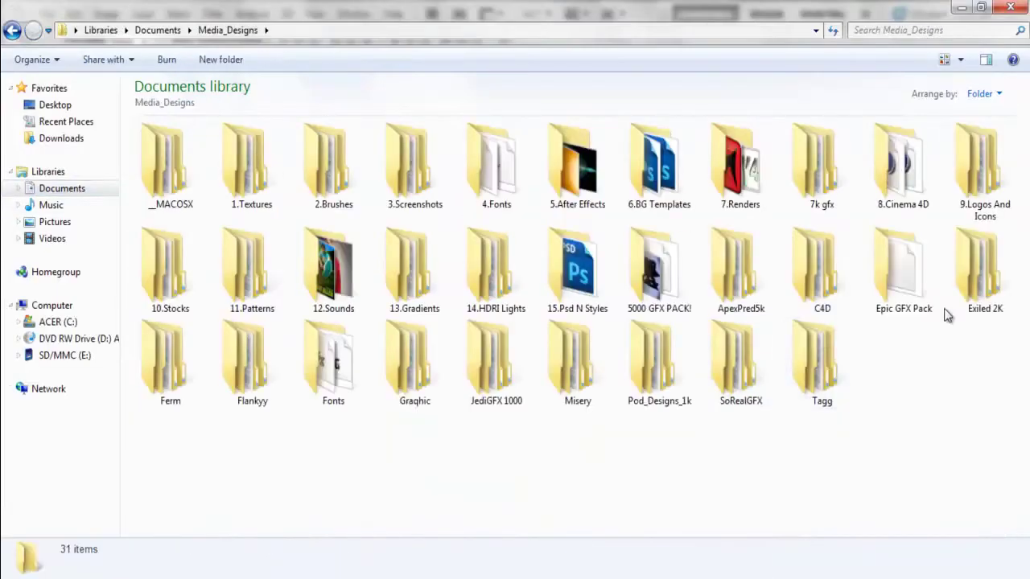
pyautogui.doubleClick(983, 242)
pyautogui.doubleClick(338, 165)
pyautogui.doubleClick(168, 166)
pyautogui.moveTo(333, 145); pyautogui.dragTo(274, 547)
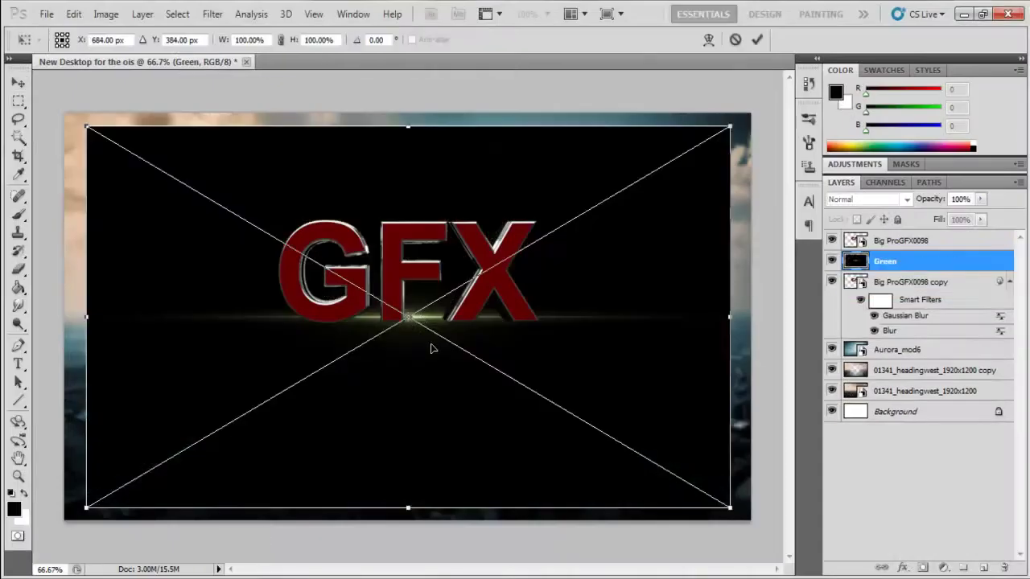
# Step: Set the Green flare layer to Screen blending and collapse the text copy's filter list
pyautogui.click(865, 199)
pyautogui.click(874, 389)
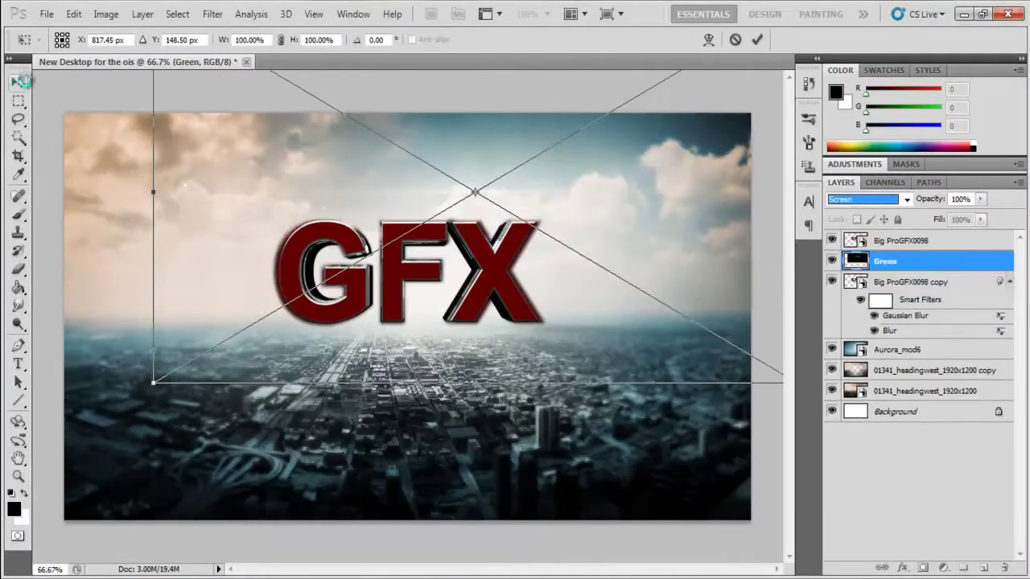
pyautogui.click(926, 282)
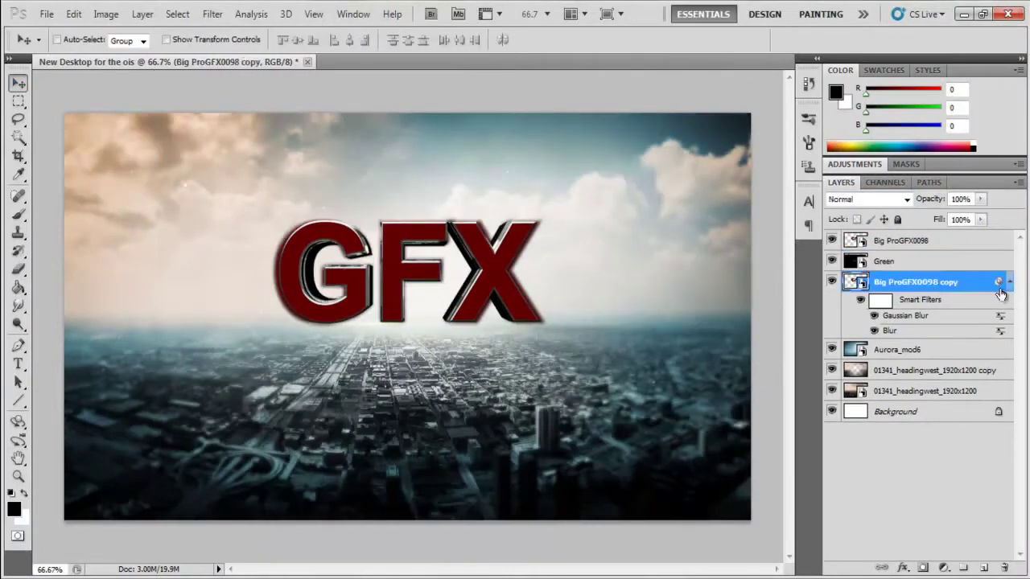
pyautogui.click(1010, 282)
# Step: Duplicate the 01341_headingwest layer and apply a Wave distortion to the copy
pyautogui.click(936, 344)
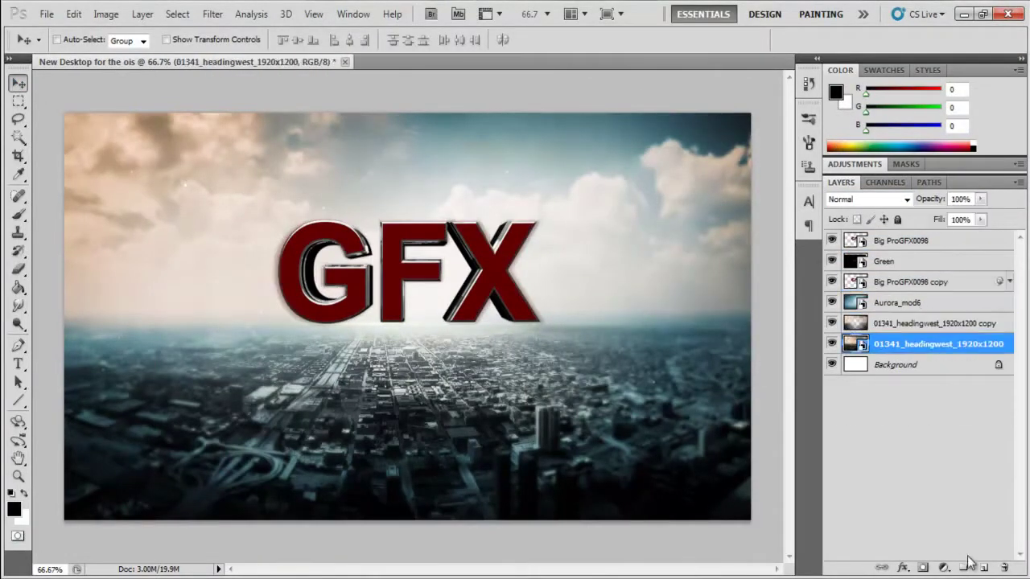
pyautogui.rightClick(893, 346)
pyautogui.click(764, 188)
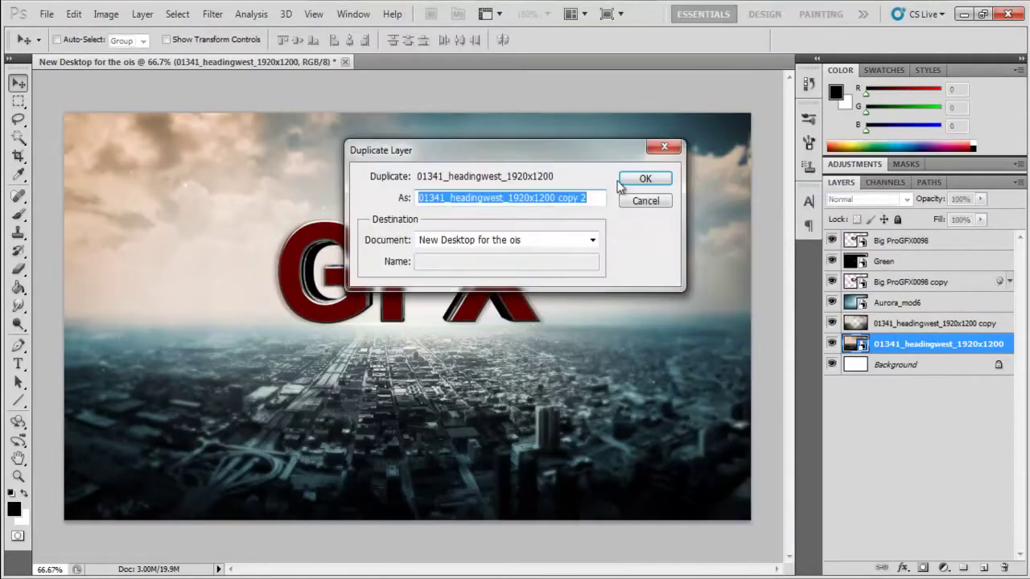
pyautogui.click(650, 177)
pyautogui.click(213, 14)
pyautogui.click(417, 325)
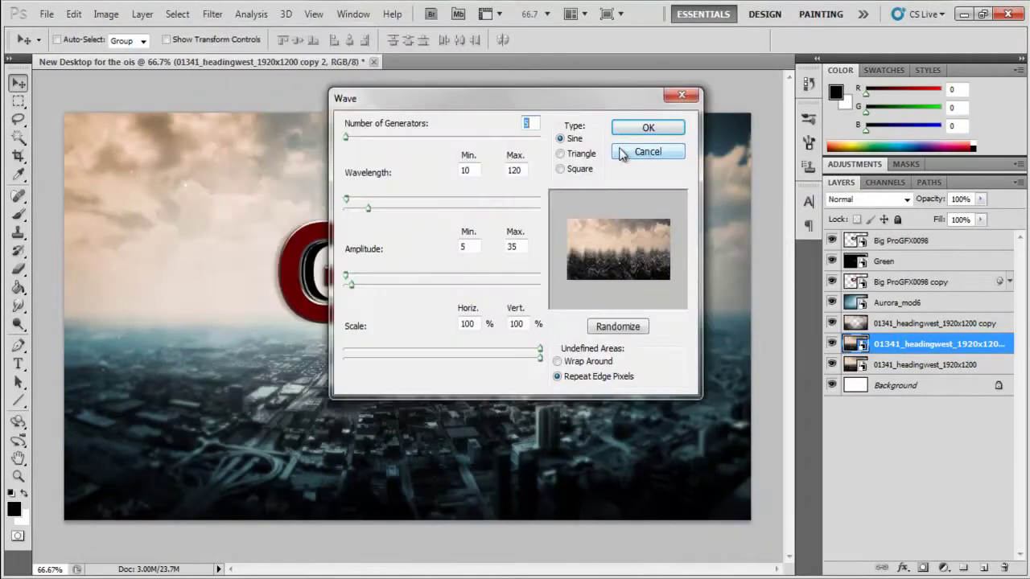
pyautogui.click(667, 131)
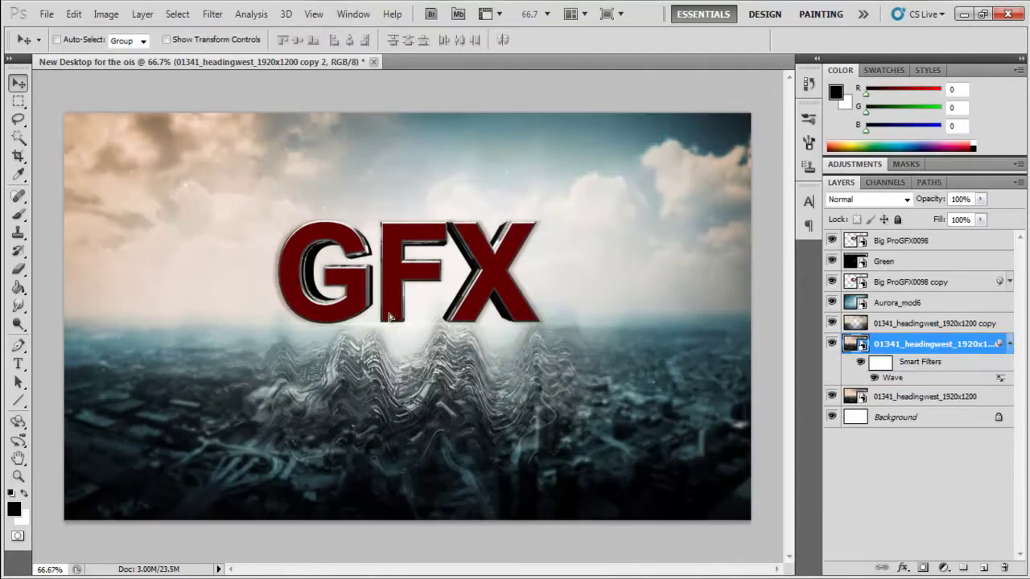
# Step: Erase the wave distortion from the area below the GFX text
pyautogui.click(19, 270)
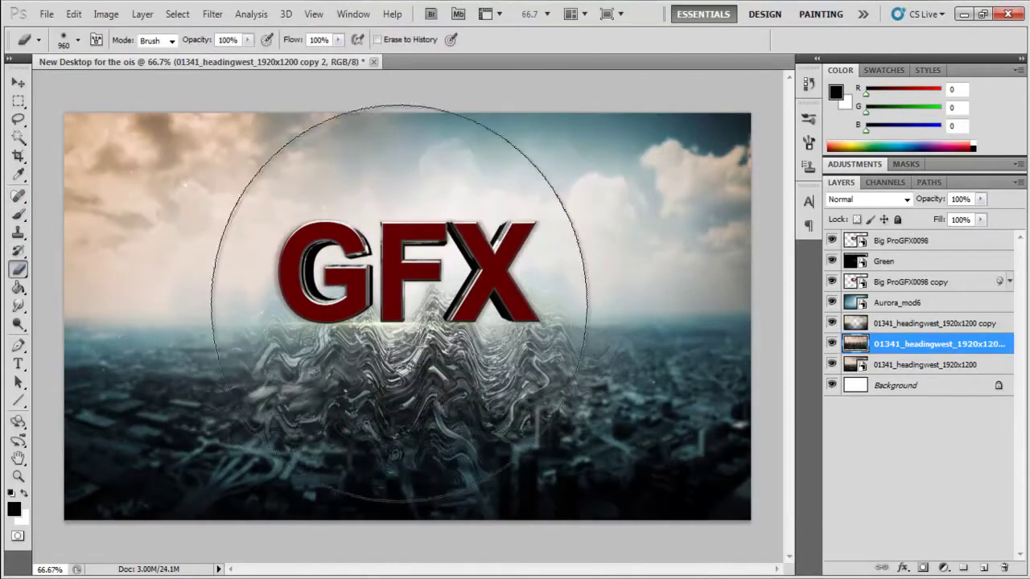
pyautogui.click(77, 40)
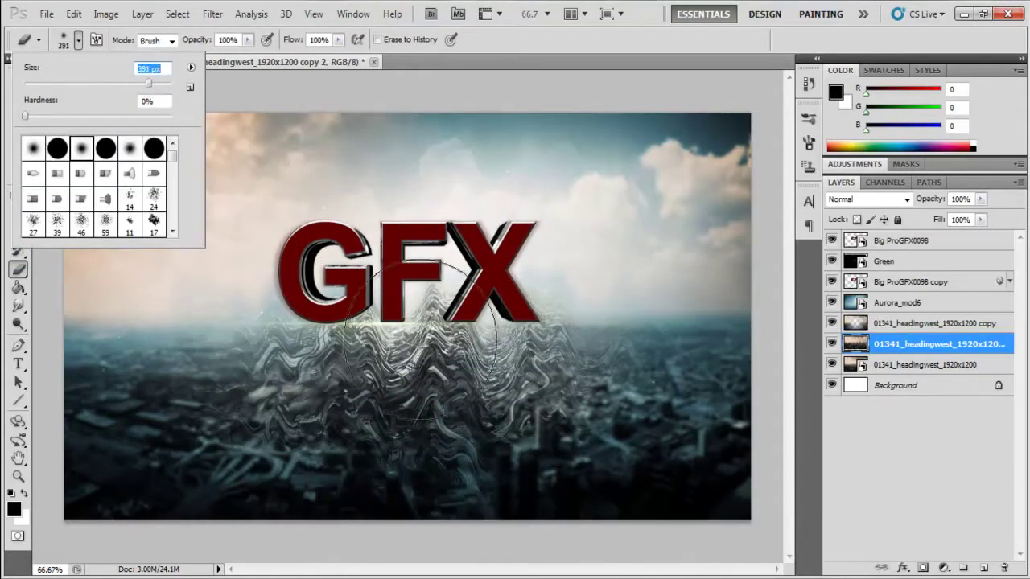
pyautogui.moveTo(423, 338); pyautogui.dragTo(388, 322)
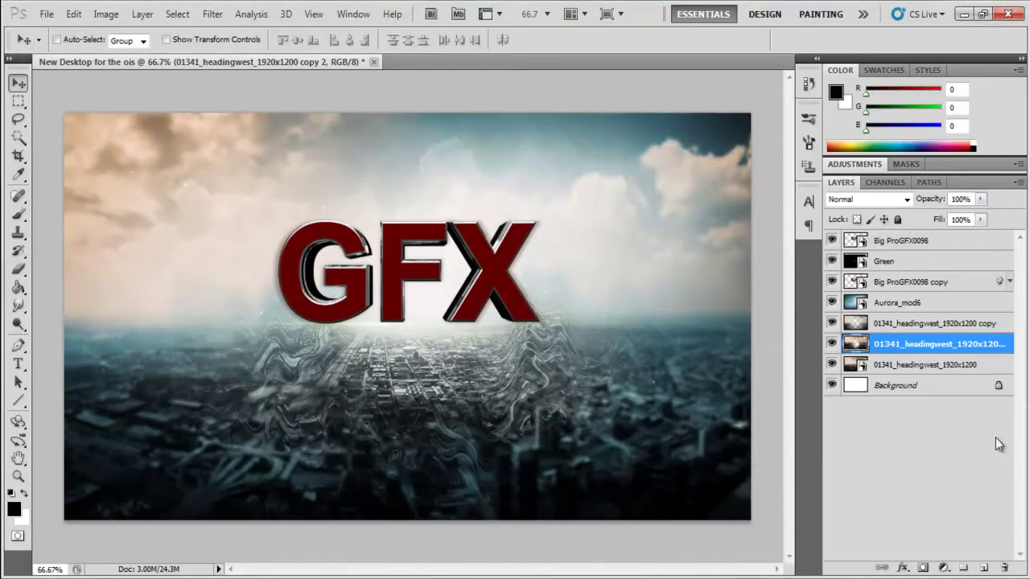
pyautogui.click(897, 306)
# Step: Add a .GRAPHICS label in Adidas Unity 24 pt right of the GFX text
pyautogui.click(896, 283)
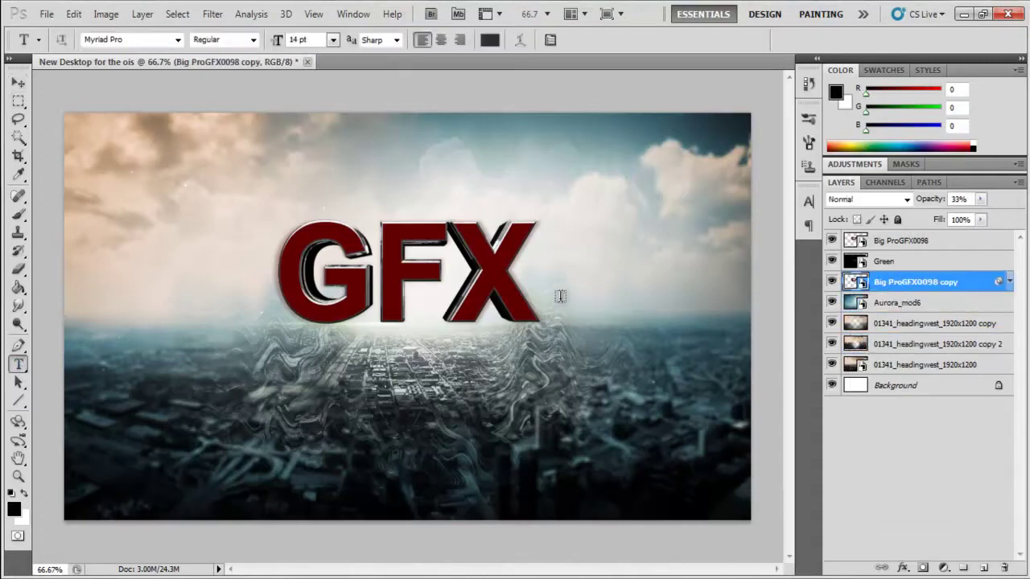
pyautogui.click(560, 296)
pyautogui.click(178, 40)
pyautogui.scroll(5, 282, 131)
pyautogui.click(283, 132)
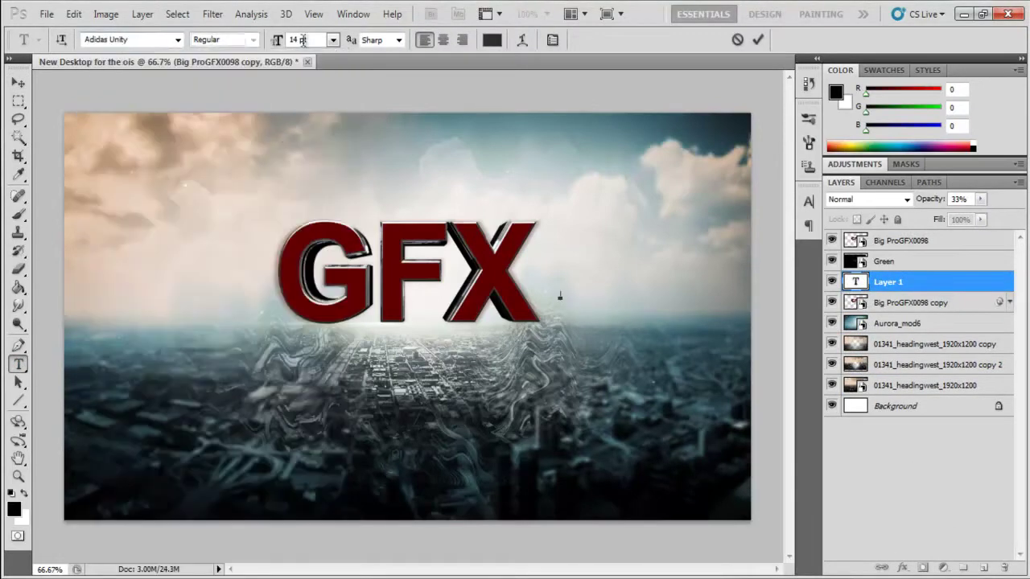
pyautogui.click(333, 39)
pyautogui.click(331, 202)
pyautogui.click(333, 39)
pyautogui.click(329, 223)
pyautogui.write('S')
pyautogui.hotkey('ctrl', 'Return')
pyautogui.press('v')
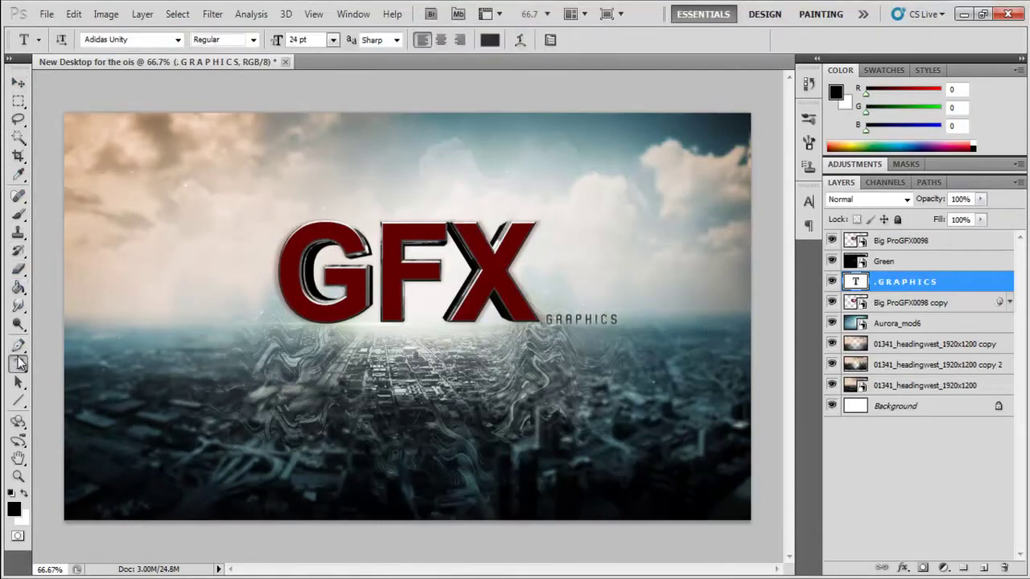
# Step: Add a ROAMZ label to the left of the GFX text
pyautogui.click(206, 314)
pyautogui.write('AMZ')
pyautogui.hotkey('ctrl', 'Return')
pyautogui.press('v')
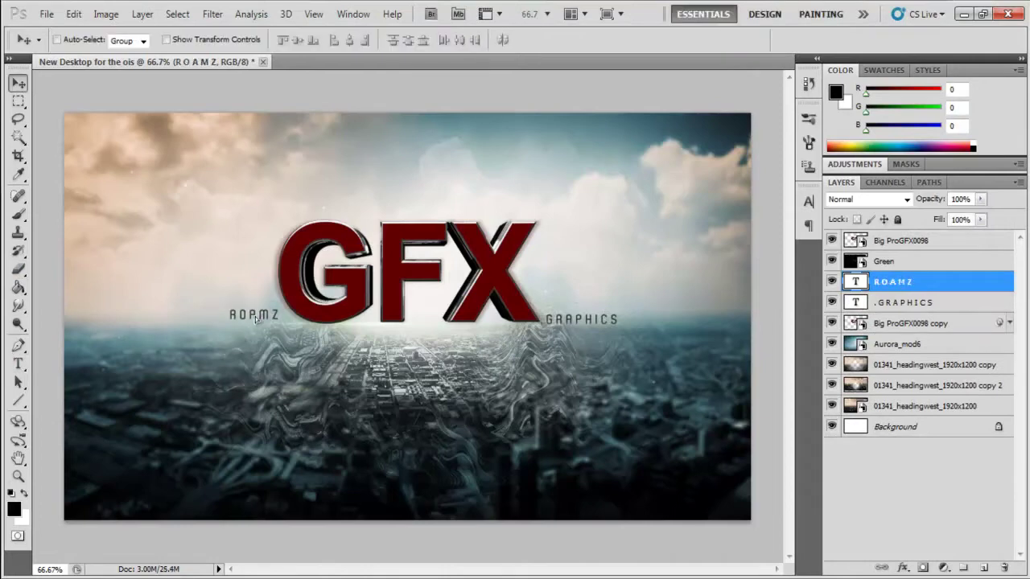
pyautogui.click(912, 322)
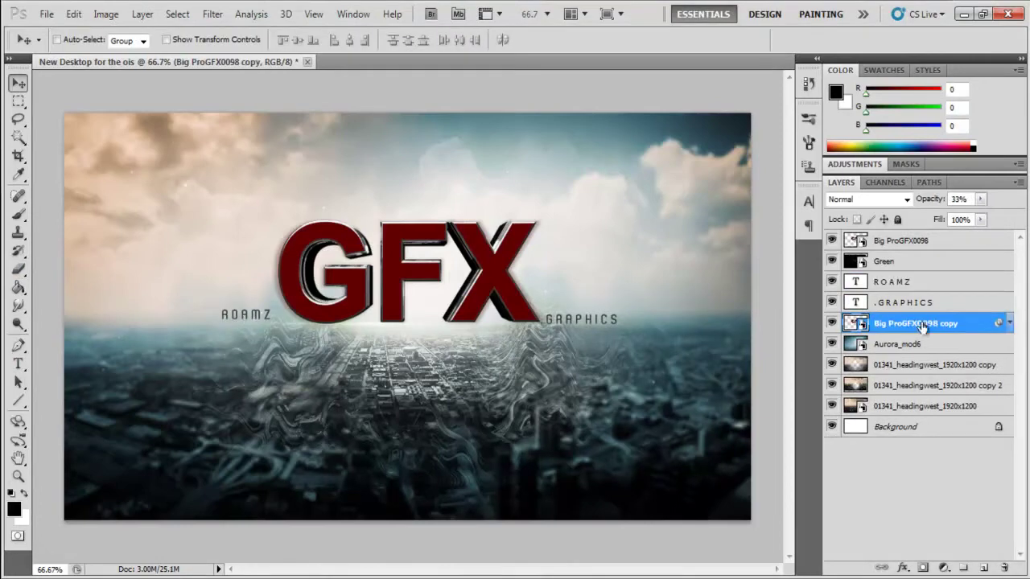
# Step: Add a Gradient Map adjustment with a green preset in Color blend mode
pyautogui.rightClick(922, 326)
pyautogui.click(935, 257)
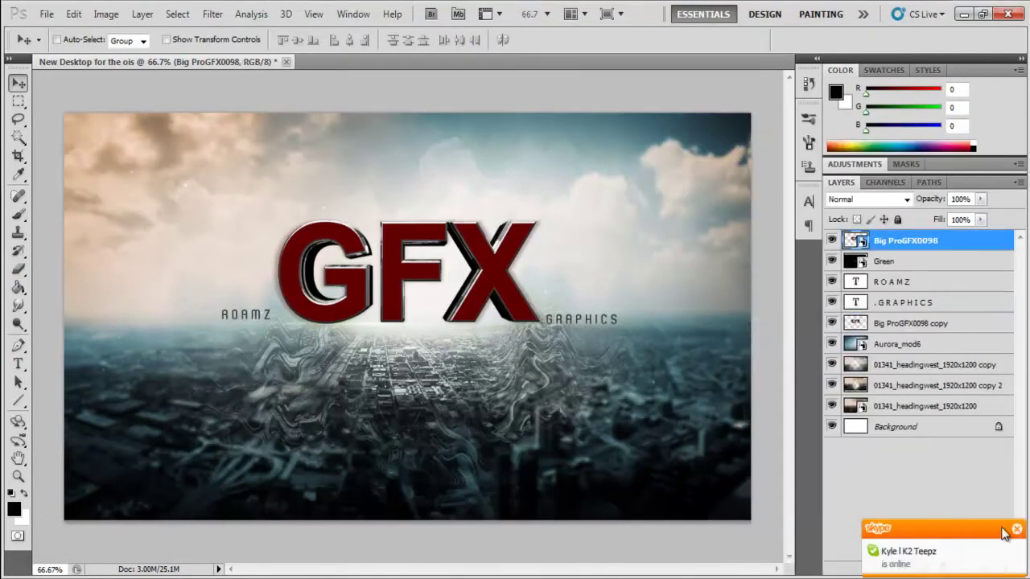
pyautogui.click(943, 568)
pyautogui.click(927, 537)
pyautogui.click(893, 213)
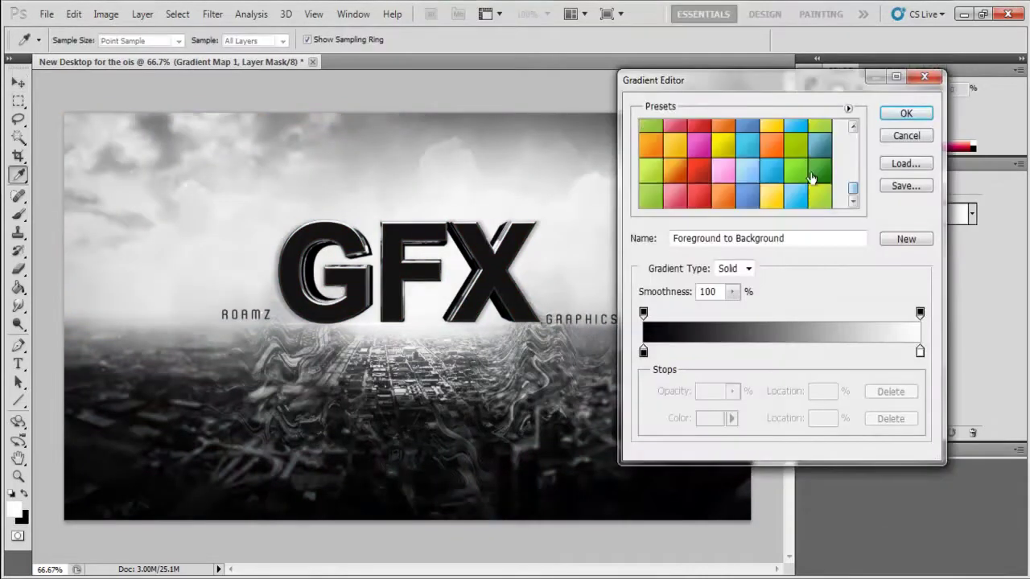
pyautogui.click(797, 157)
pyautogui.click(819, 143)
pyautogui.click(906, 114)
pyautogui.click(841, 449)
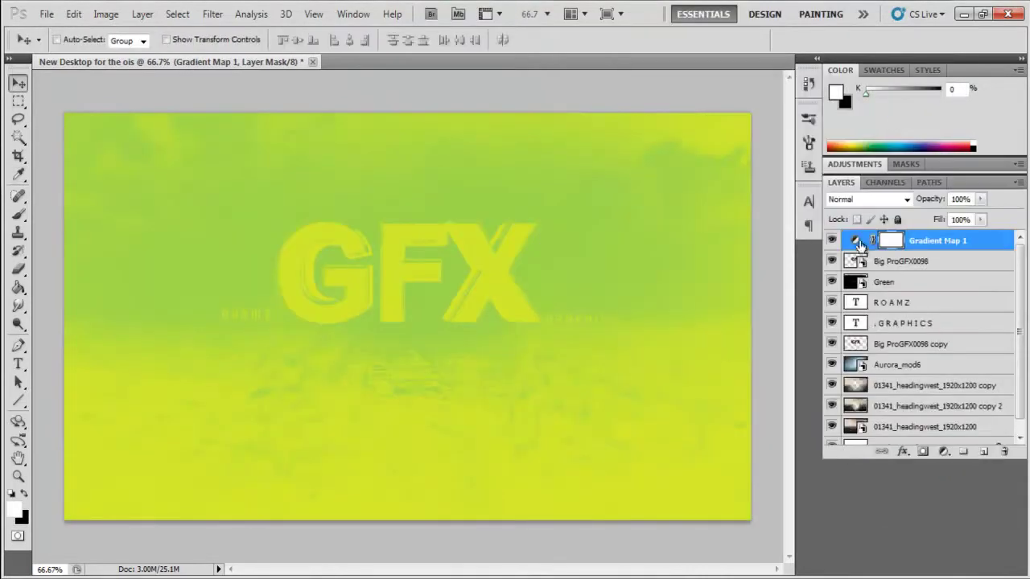
pyautogui.click(865, 199)
pyautogui.click(846, 393)
# Step: Try several gradient presets and settle on a pale green gradient map
pyautogui.click(854, 241)
pyautogui.click(858, 215)
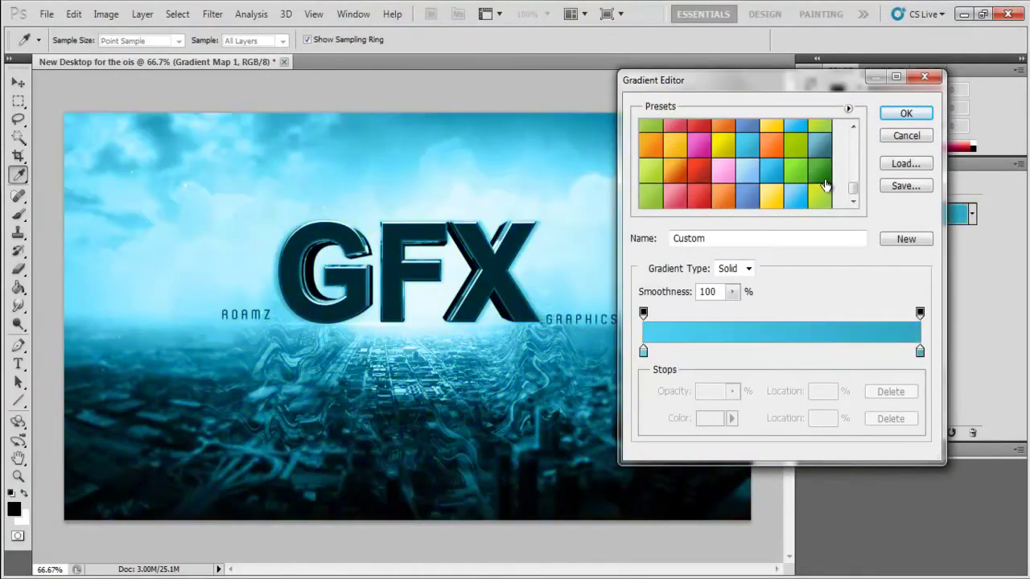
pyautogui.scroll(3, 826, 186)
pyautogui.click(826, 132)
pyautogui.click(826, 131)
pyautogui.click(826, 131)
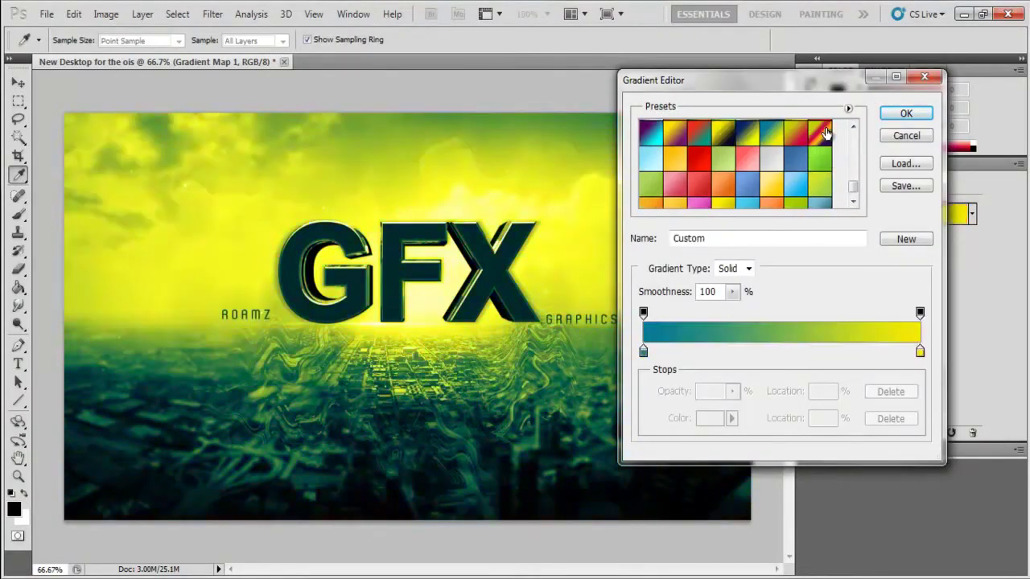
pyautogui.click(825, 129)
pyautogui.click(825, 129)
pyautogui.click(906, 114)
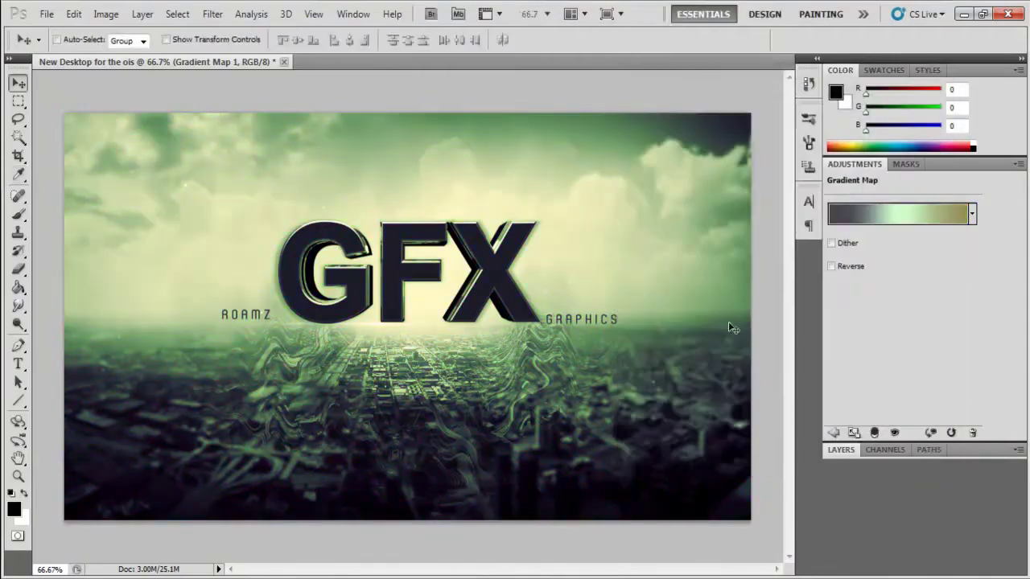
pyautogui.click(831, 451)
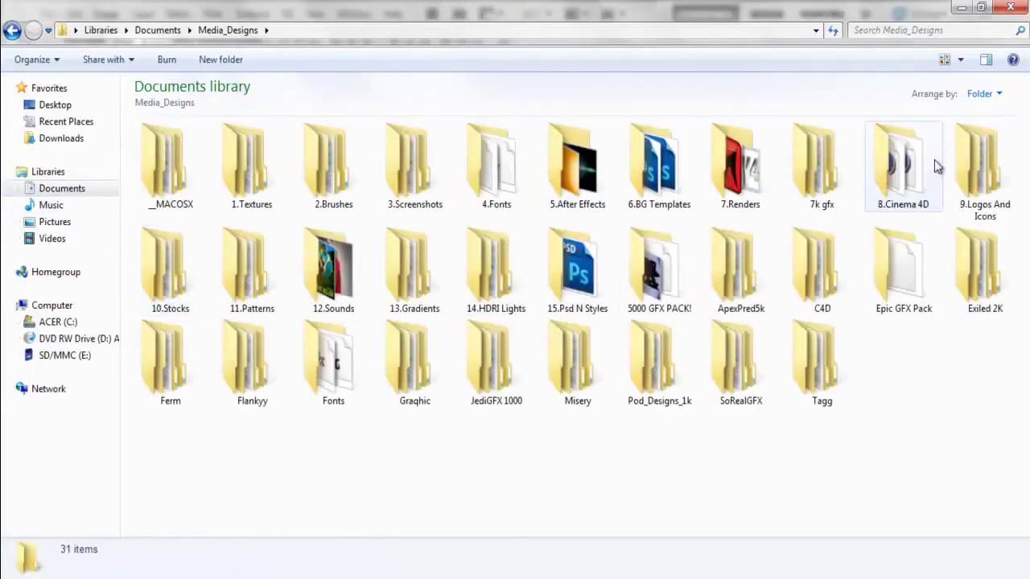
# Step: Place the 3 (2) render from the Glow renders folder over the GFX text
pyautogui.doubleClick(223, 372)
pyautogui.doubleClick(168, 161)
pyautogui.doubleClick(168, 161)
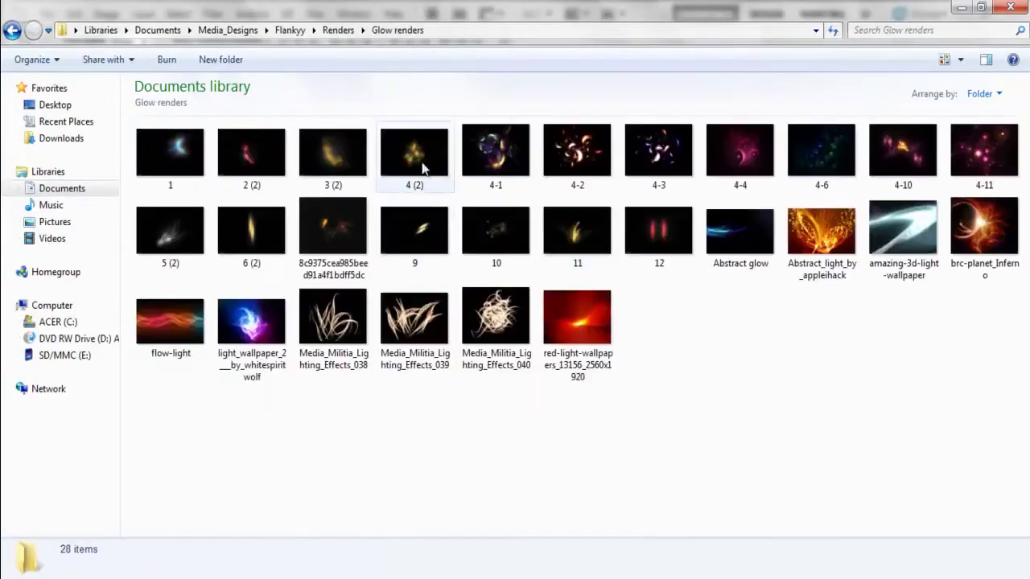
pyautogui.moveTo(333, 156)
pyautogui.mouseDown()
pyautogui.moveTo(207, 552)
pyautogui.moveTo(761, 225)
pyautogui.mouseUp()
pyautogui.press('Return')
# Step: Move the 3 (2) glow below the text, shift it left, and set it to Screen
pyautogui.moveTo(883, 240); pyautogui.dragTo(883, 281)
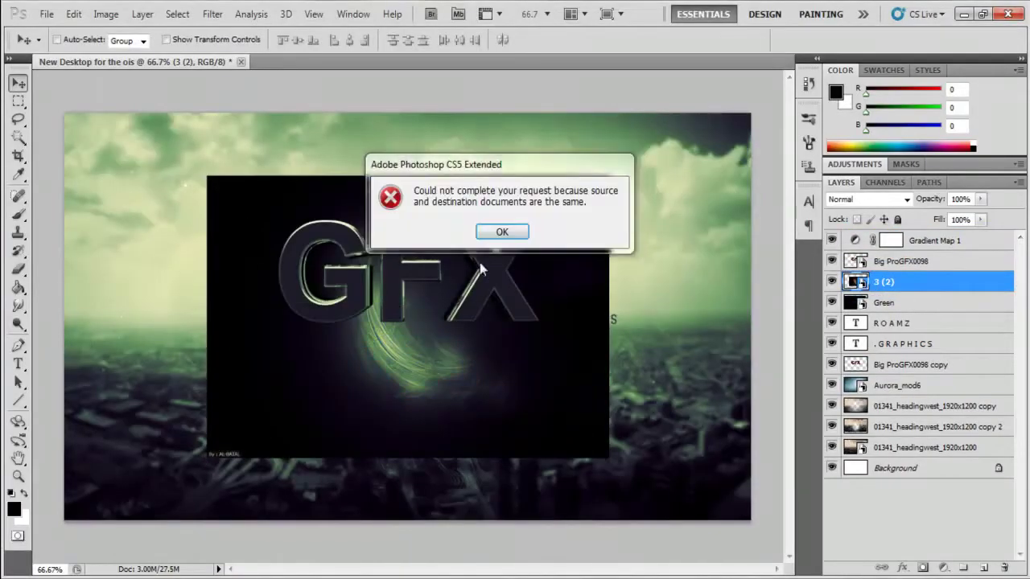
pyautogui.click(514, 228)
pyautogui.moveTo(403, 322); pyautogui.dragTo(272, 259)
pyautogui.click(869, 199)
pyautogui.click(839, 136)
# Step: Rasterize the 3 (2) glow, duplicate it, and move the copy right onto the X
pyautogui.click(18, 270)
pyautogui.click(153, 338)
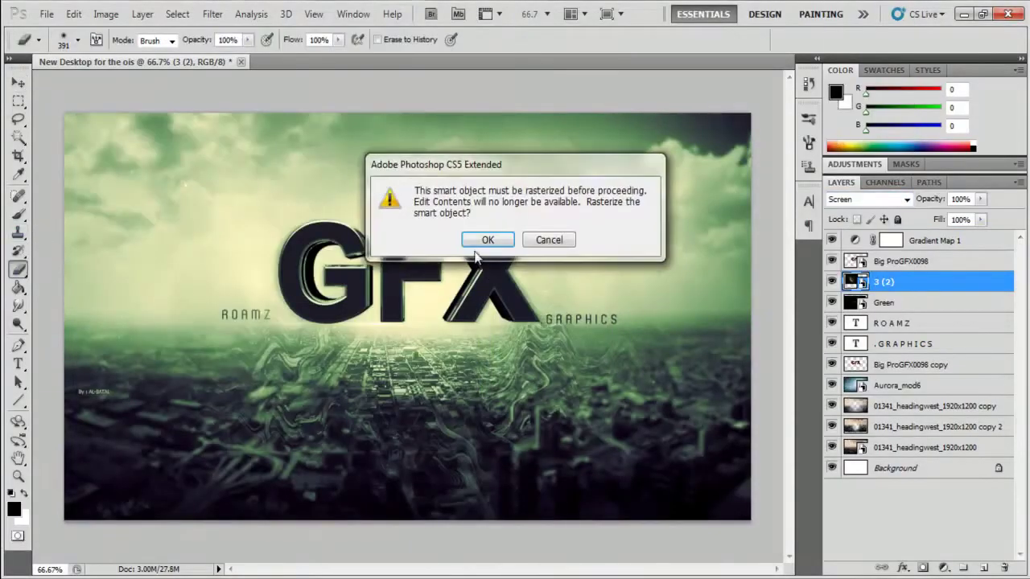
pyautogui.press('Return')
pyautogui.rightClick(884, 283)
pyautogui.click(757, 241)
pyautogui.press('Return')
pyautogui.click(73, 13)
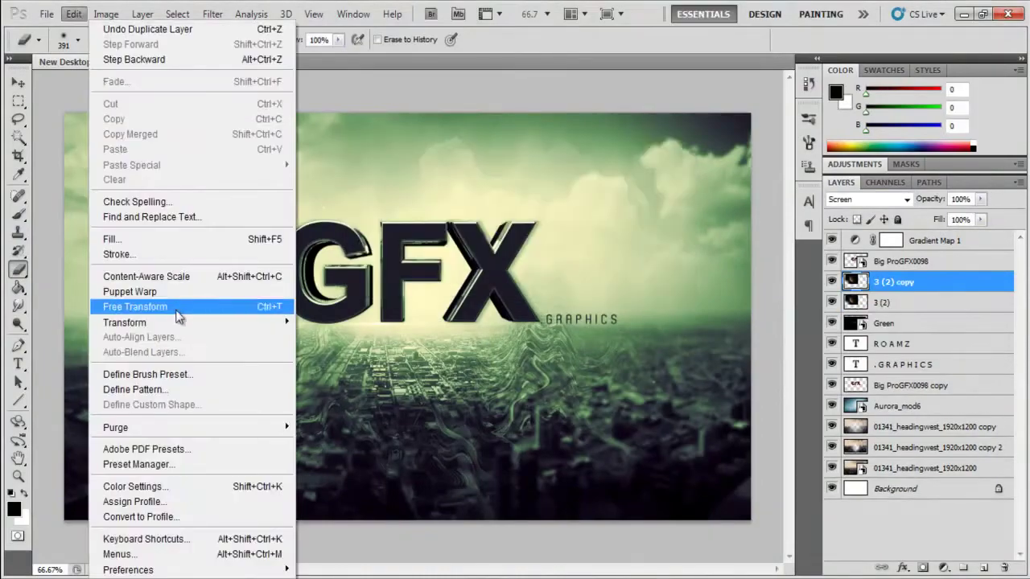
pyautogui.press('v')
pyautogui.moveTo(142, 345); pyautogui.dragTo(505, 255)
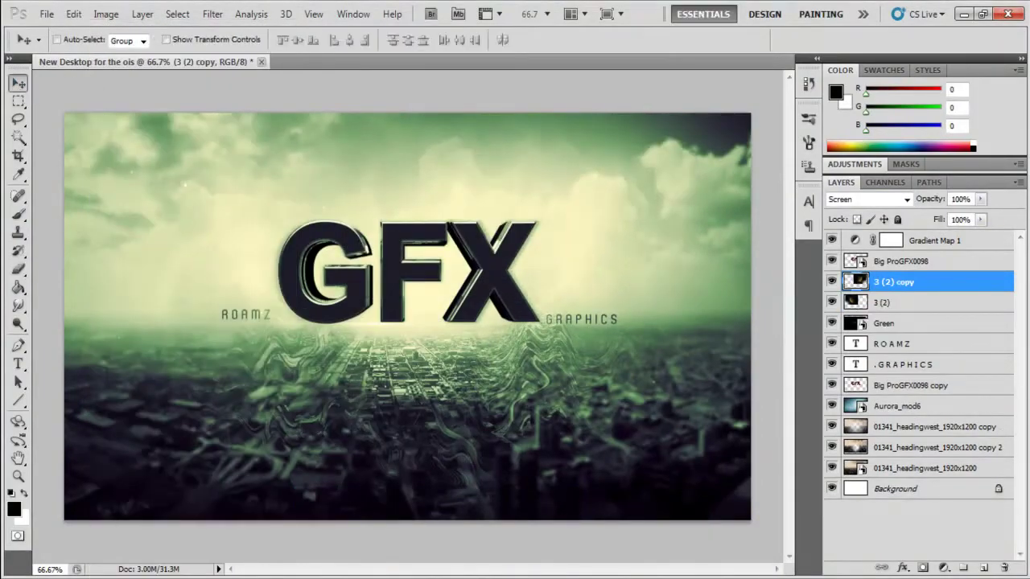
# Step: Pick glow render 10 from the Glow renders folder in Explorer
pyautogui.hotkey('alt', 'Tab')
pyautogui.write('4-11')
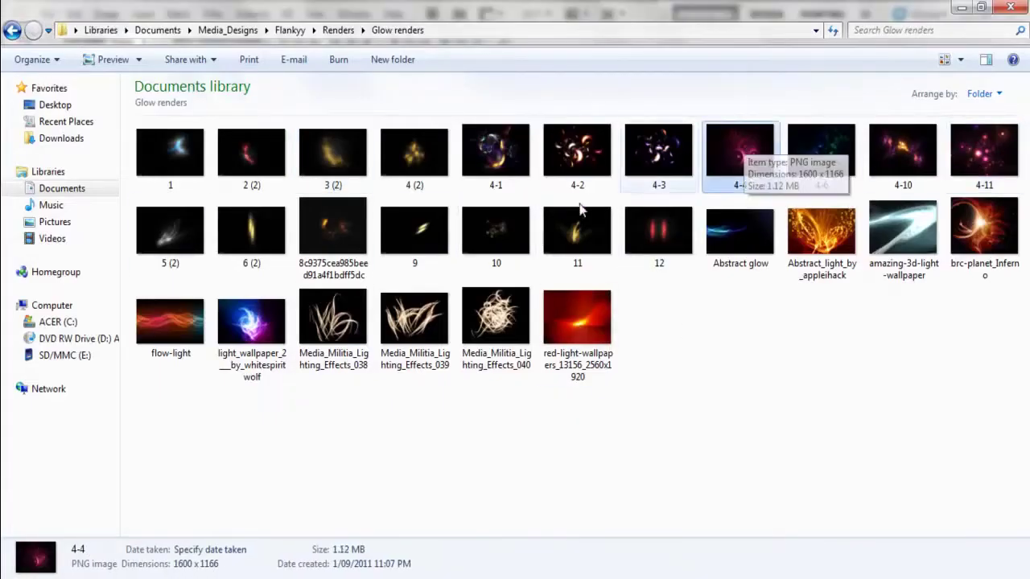
pyautogui.click(510, 247)
# Step: Place glow render 10 over the text, rasterize it, and erase its lower-left corner
pyautogui.moveTo(211, 577); pyautogui.dragTo(408, 318)
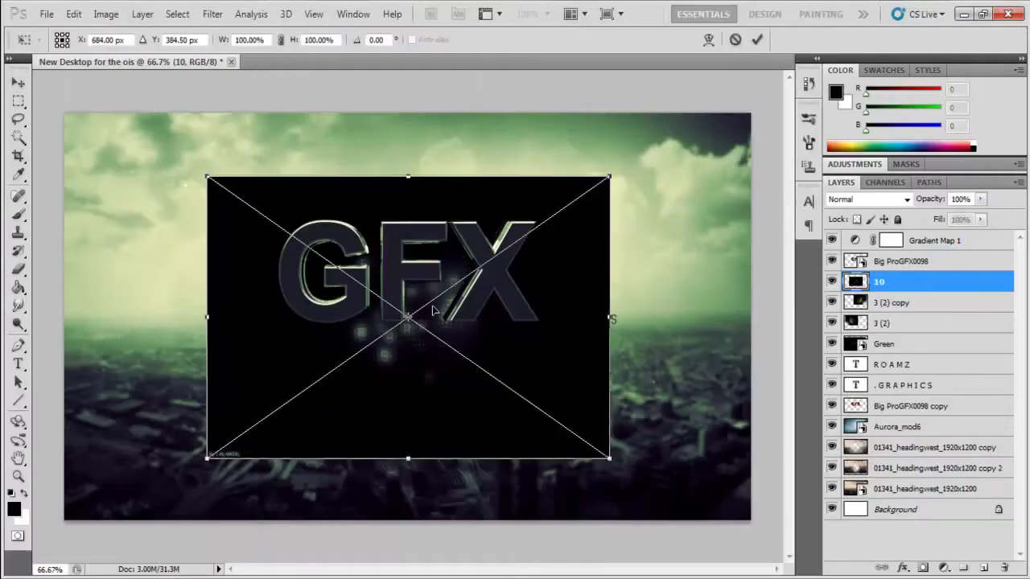
pyautogui.press('Return')
pyautogui.press('e')
pyautogui.click(78, 44)
pyautogui.click(207, 460)
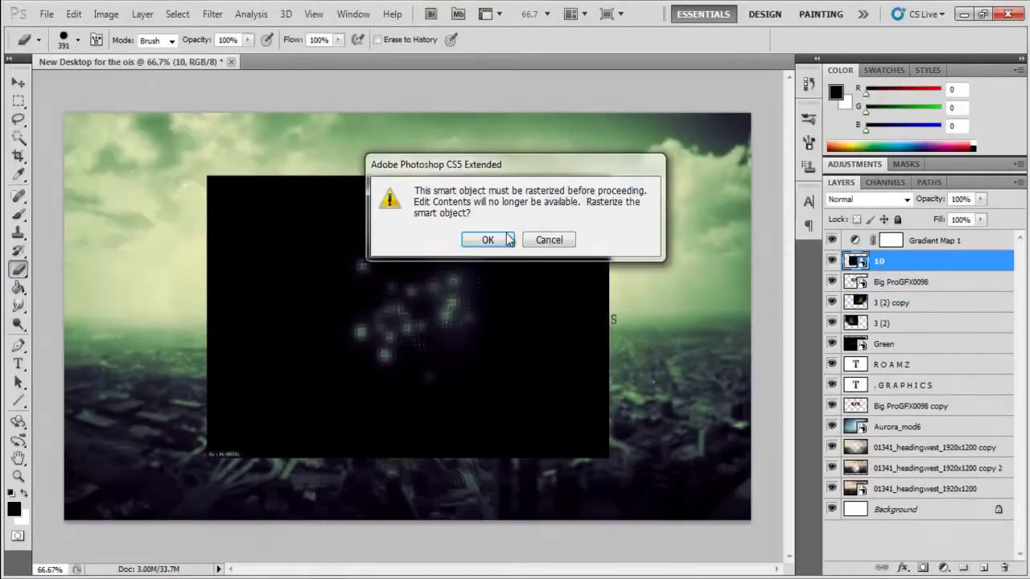
pyautogui.click(499, 238)
pyautogui.click(207, 460)
# Step: Set the 10 glow to Screen blending and duplicate the layer
pyautogui.press('v')
pyautogui.hotkey('shift', 'alt', 's')
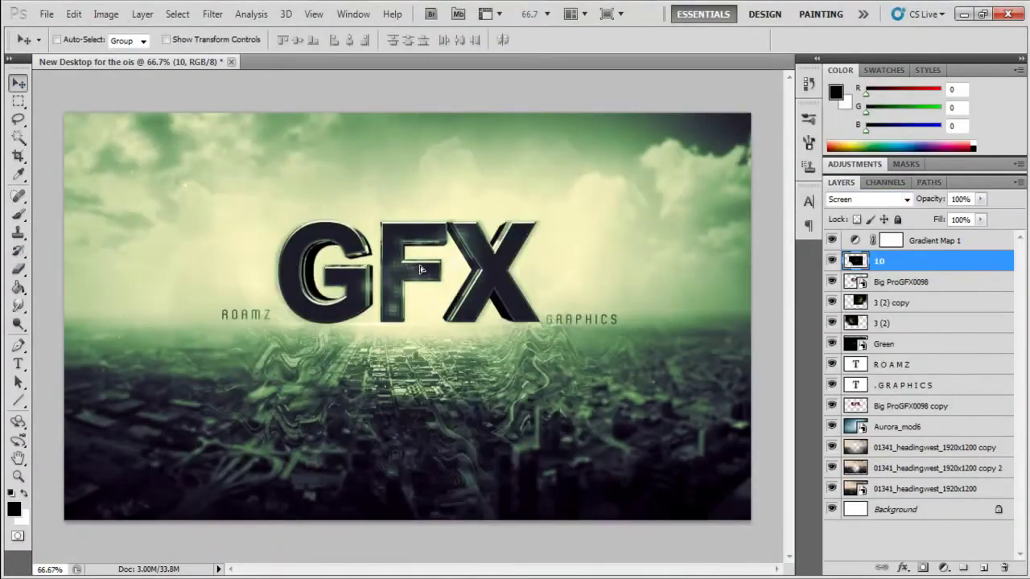
pyautogui.rightClick(942, 260)
pyautogui.click(853, 245)
pyautogui.click(651, 177)
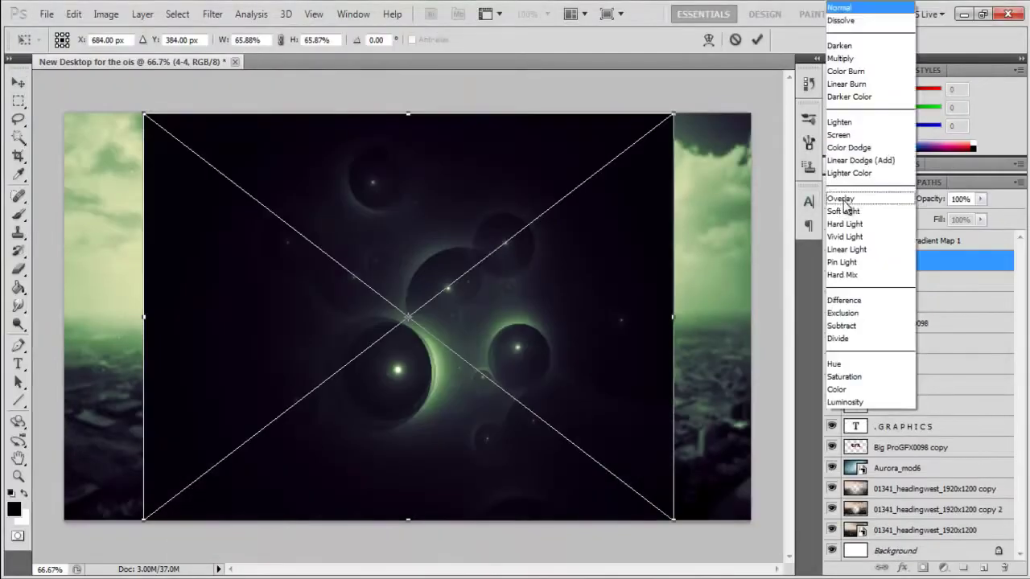
# Step: Set the 4-4 glow to Screen and rotate it across the sky
pyautogui.click(838, 134)
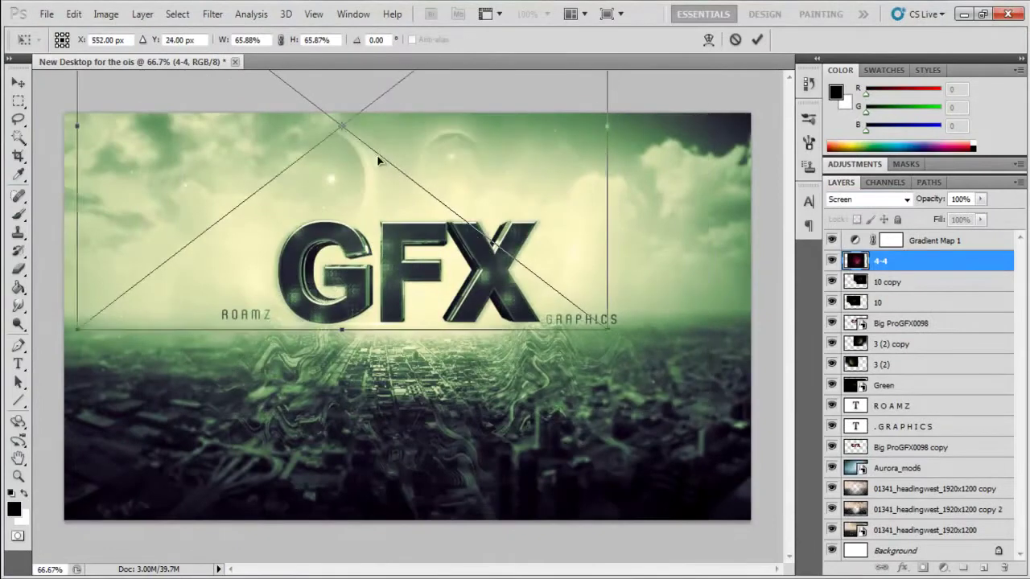
pyautogui.moveTo(479, 231)
pyautogui.mouseDown()
pyautogui.moveTo(501, 181)
pyautogui.moveTo(411, 296)
pyautogui.mouseUp()
pyautogui.press('Return')
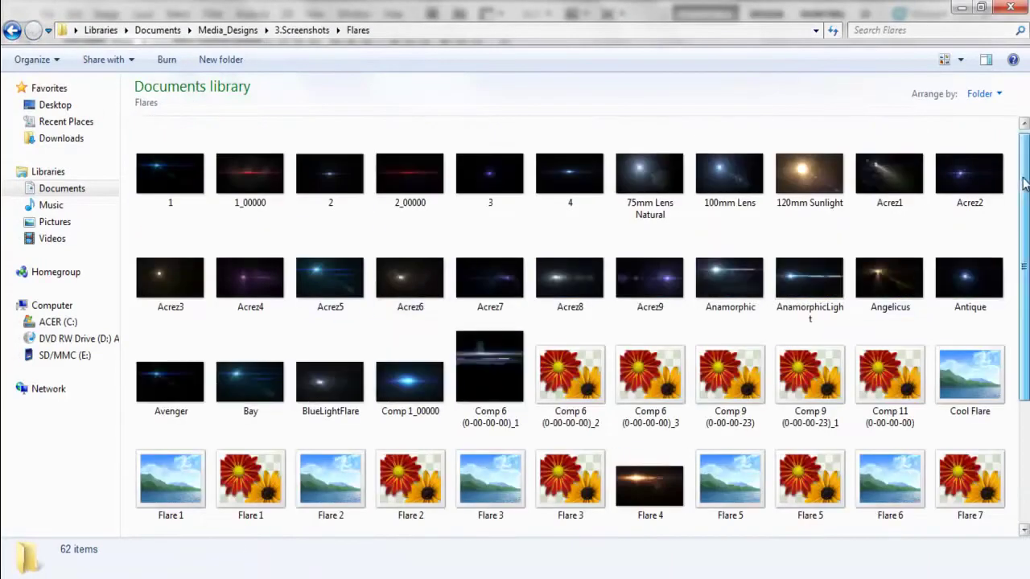
# Step: Bring the OpticalFlare28 flare from 696 Flares into the wallpaper in Screen mode
pyautogui.scroll(-5, 395, 272)
pyautogui.press('BackSpace')
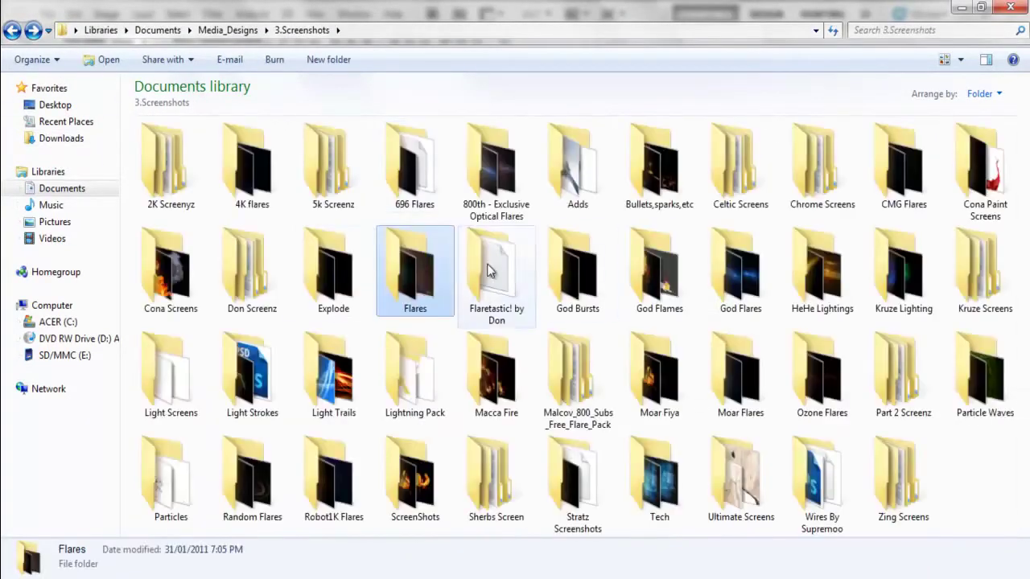
pyautogui.doubleClick(338, 173)
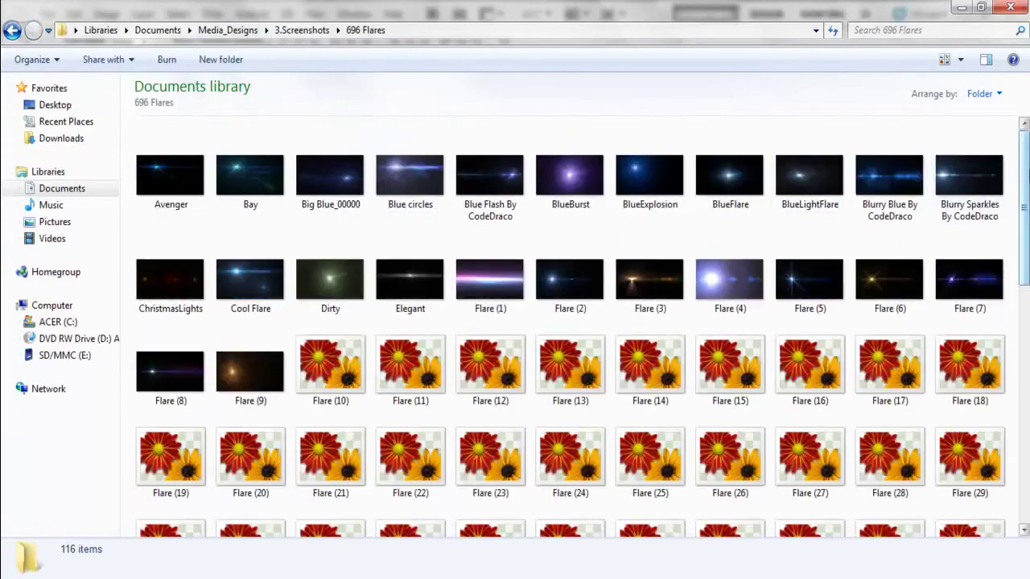
pyautogui.scroll(-3, 873, 165)
pyautogui.scroll(-3, 873, 171)
pyautogui.scroll(-3, 873, 170)
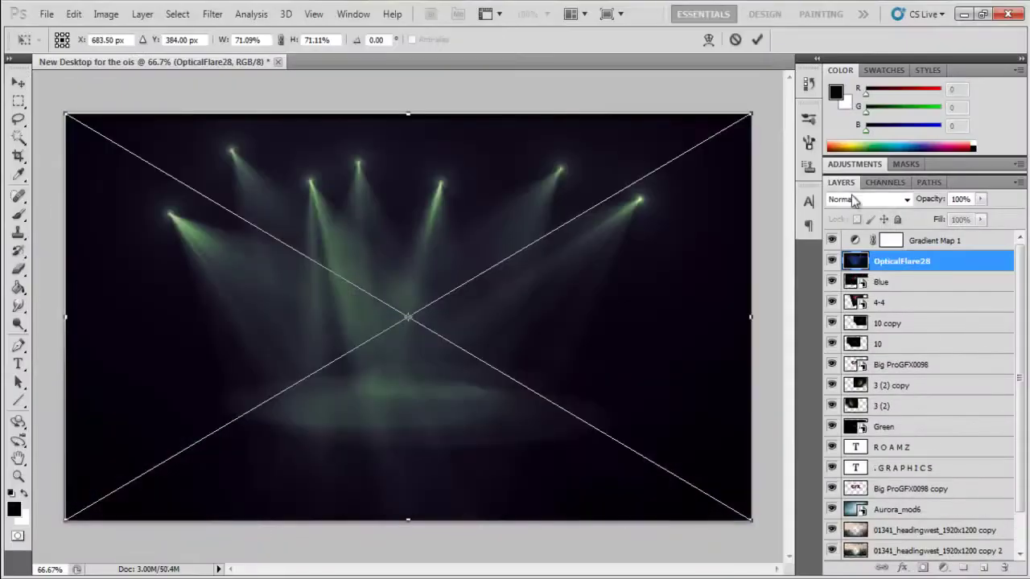
pyautogui.hotkey('shift', 'alt', 's')
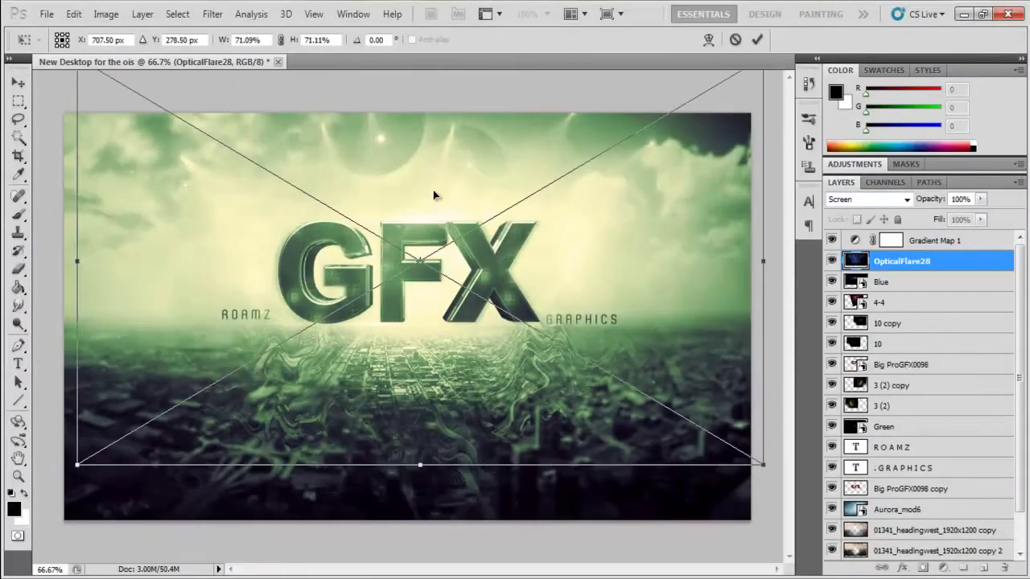
pyautogui.press('Return')
pyautogui.scroll(-2, 978, 515)
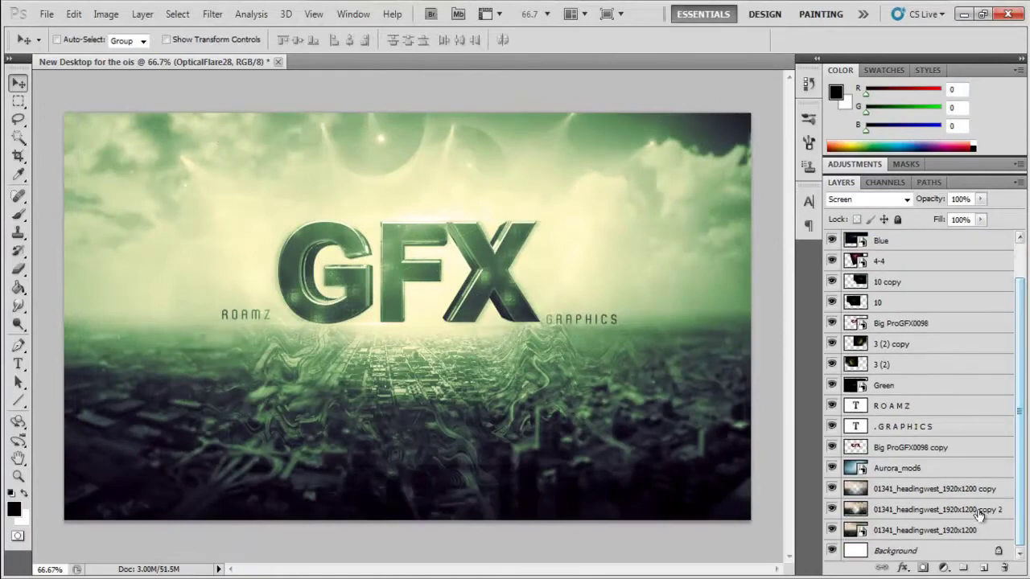
# Step: Add a small designer signature in Alien League font near the bottom-right corner
pyautogui.click(620, 501)
pyautogui.click(178, 39)
pyautogui.click(271, 126)
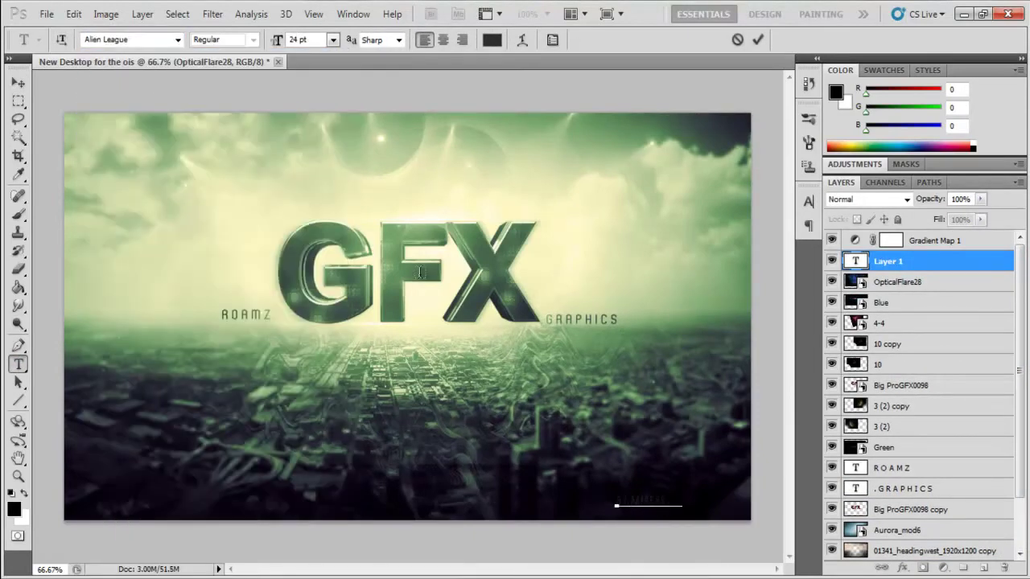
pyautogui.hotkey('ctrl', 'Return')
pyautogui.press('v')
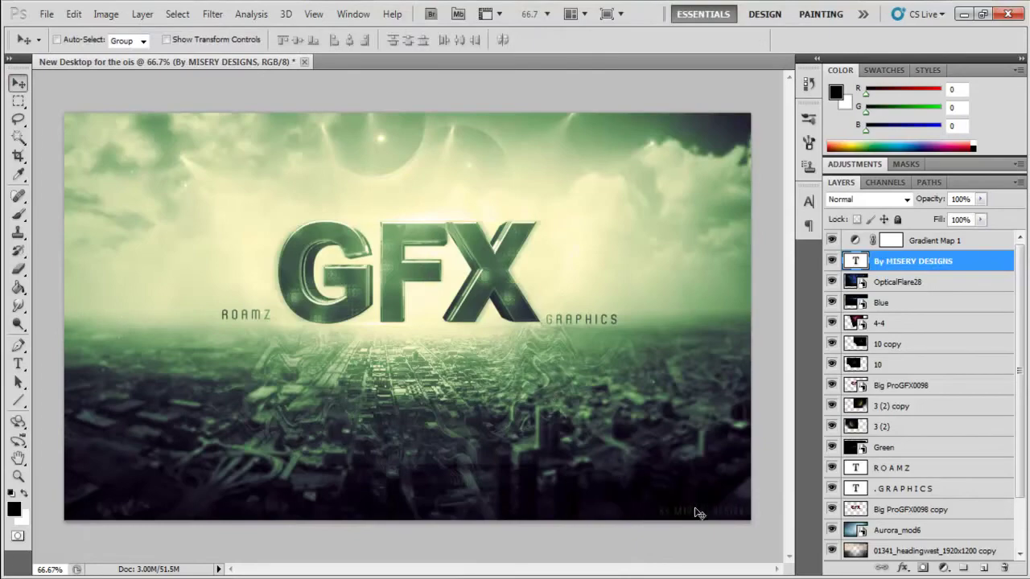